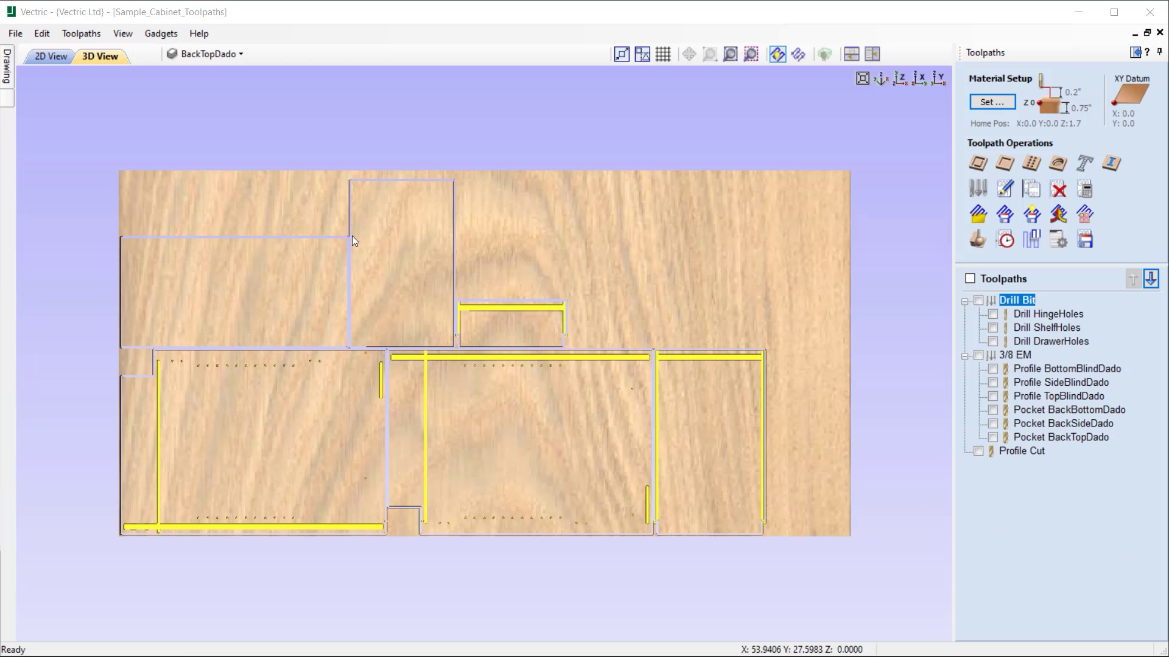
Close the current cabinet project and reopen Sample_Cabinet_Toolpaths.crv.
left_click(18, 35)
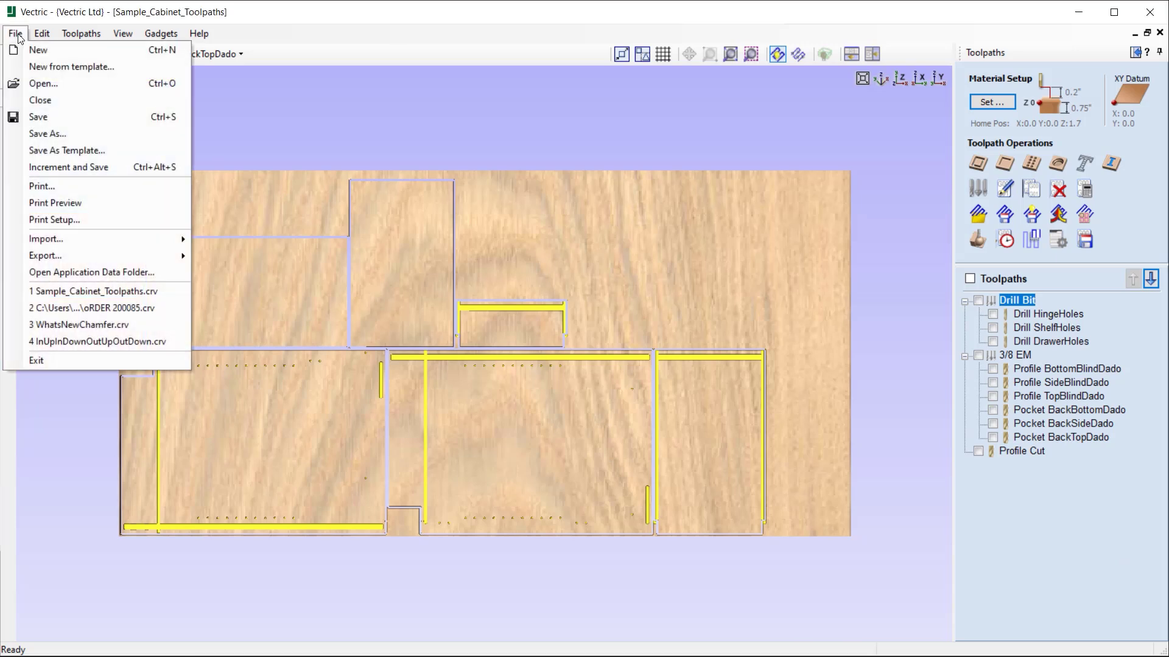
left_click(53, 100)
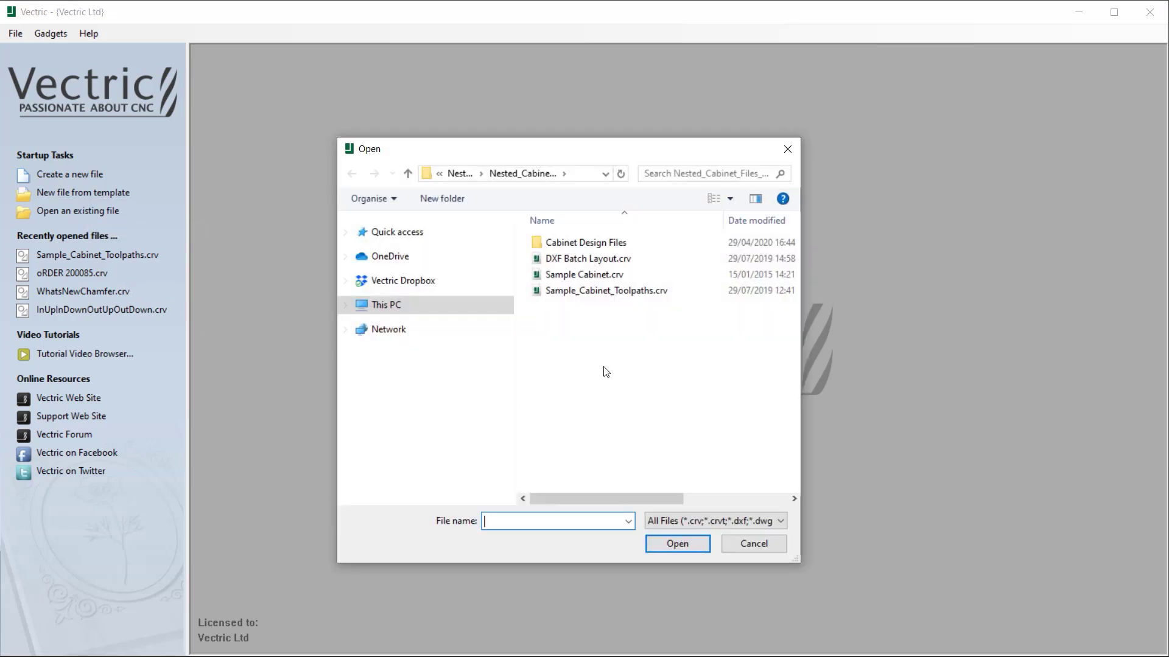
left_click(633, 293)
left_click(678, 541)
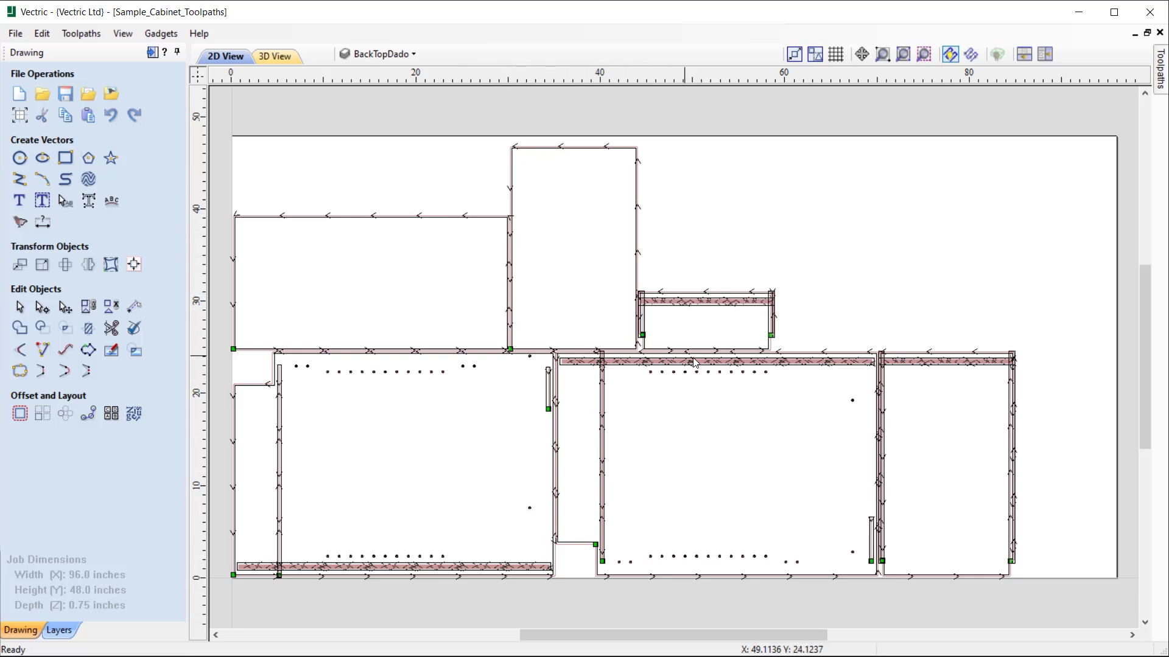
Show only the toolpaths sharing Drill HingeHoles' tool: HingeHoles, ShelfHoles and DrawerHoles.
left_click(152, 51)
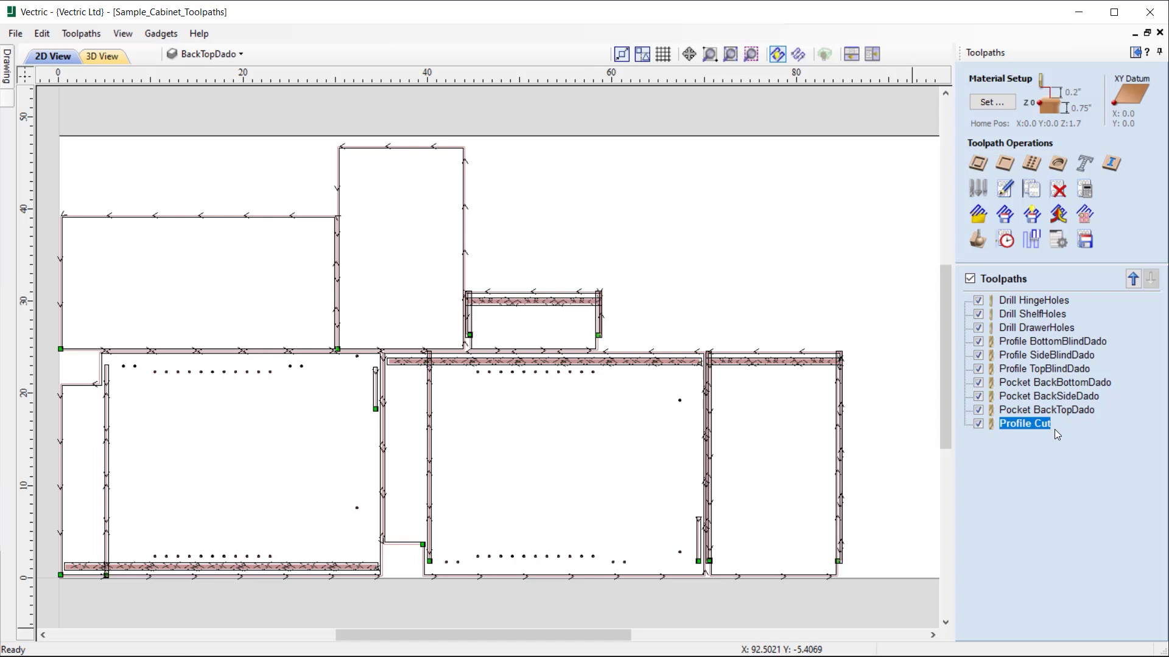
right_click(1026, 301)
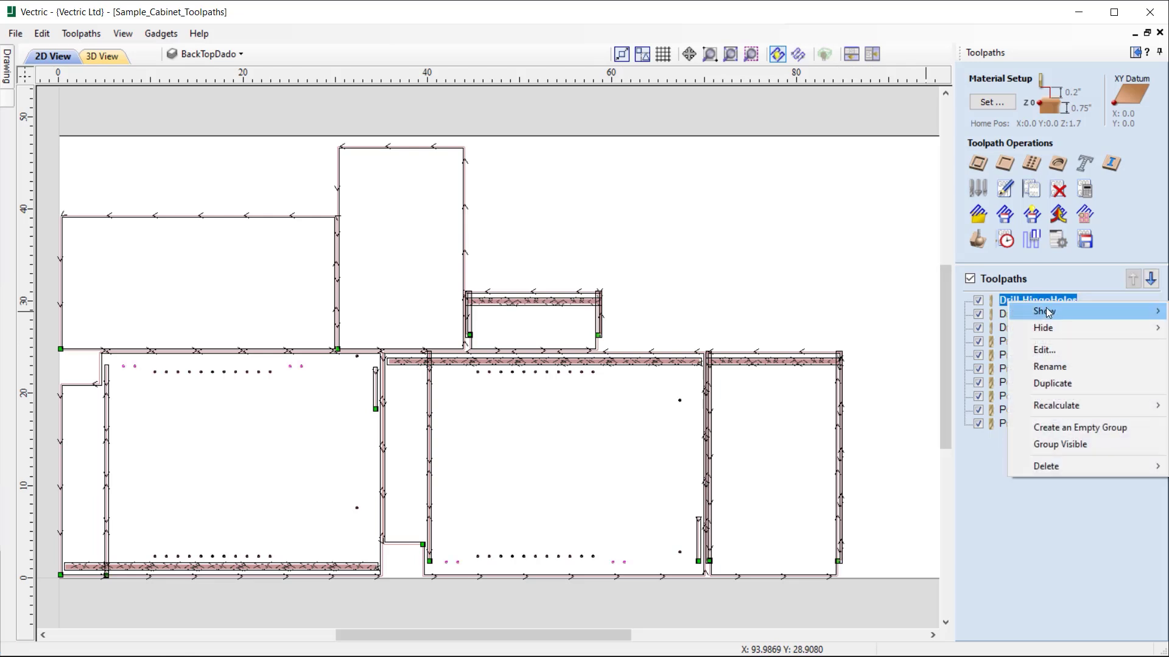
mouse_move(1075, 312)
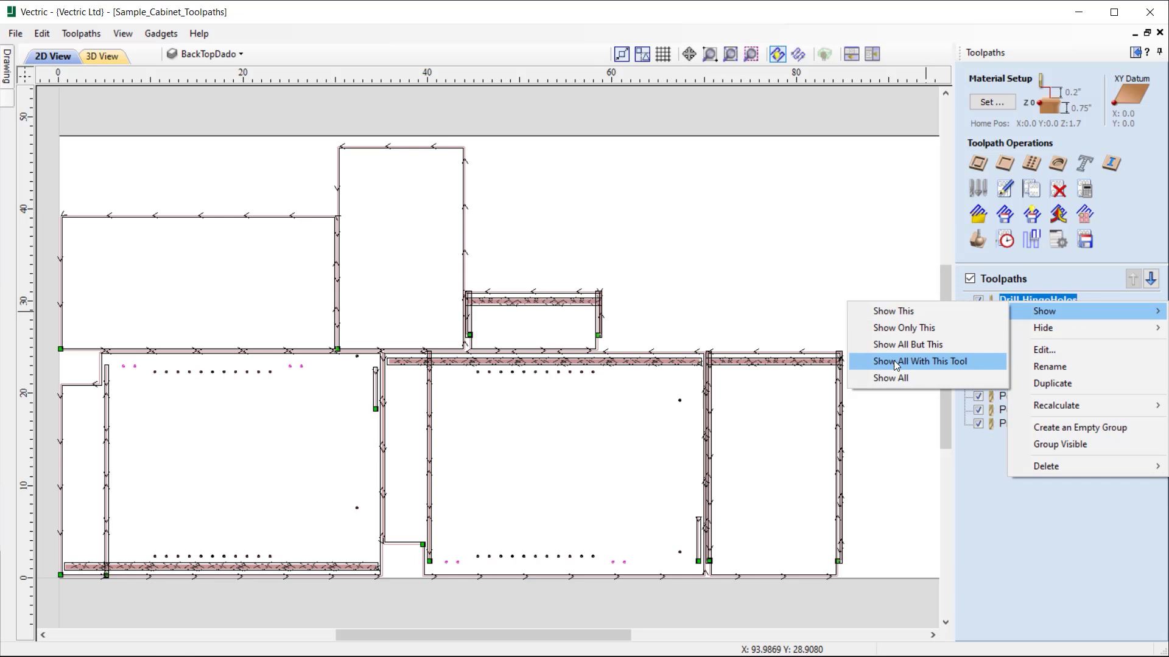
left_click(973, 360)
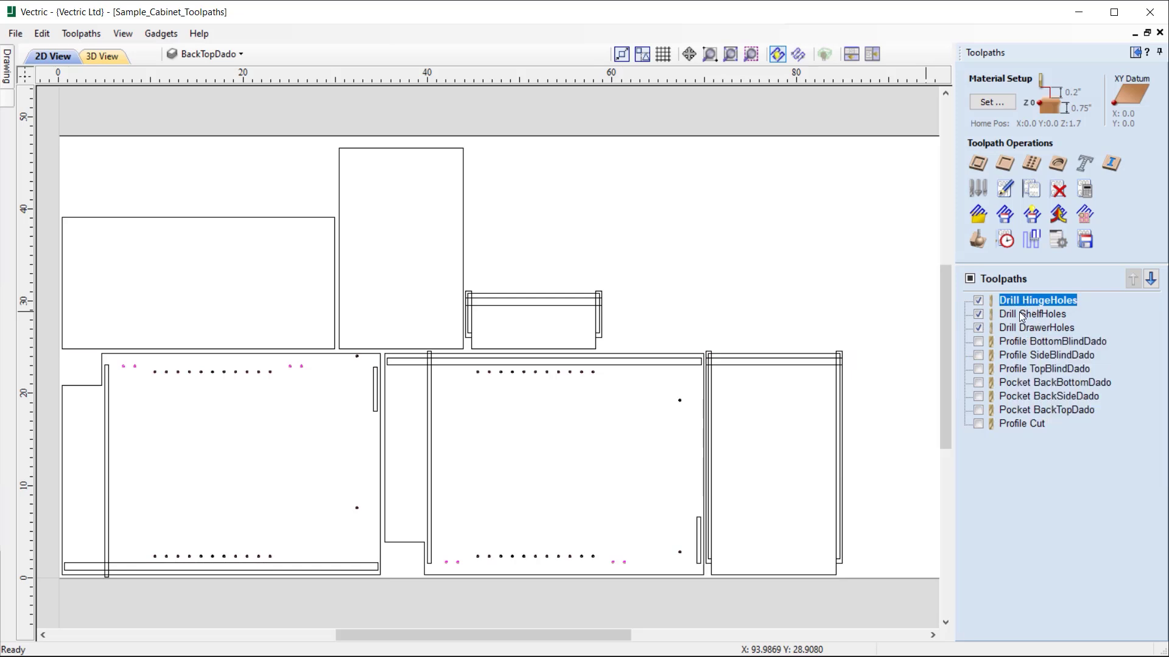
mouse_move(1038, 302)
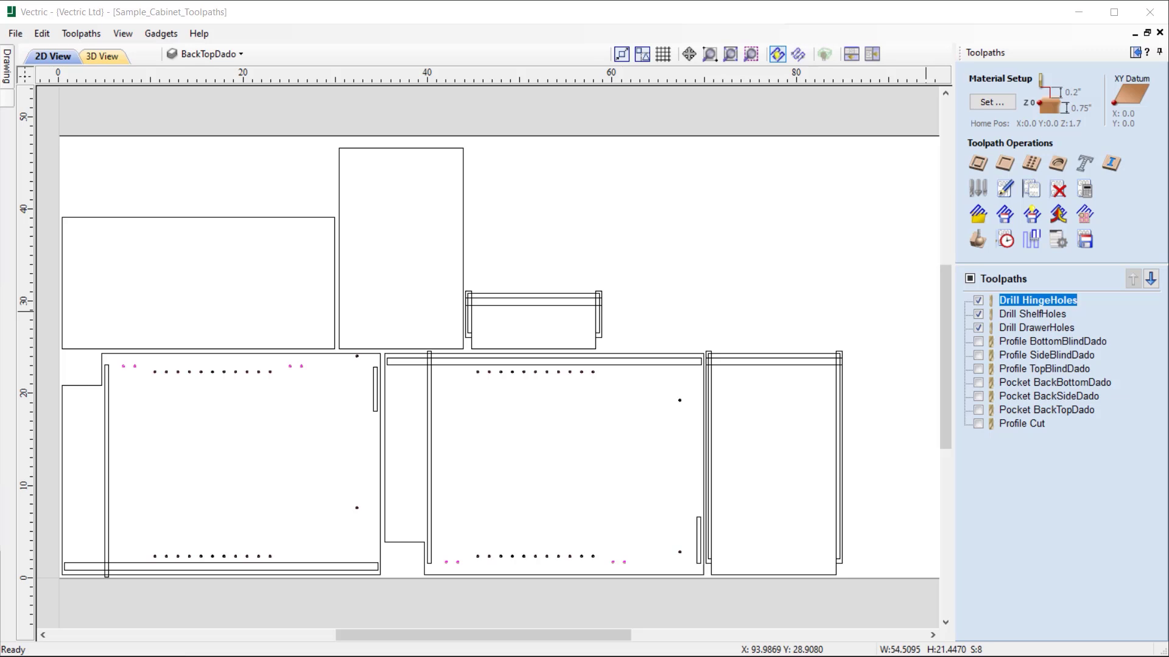
Group the three checked drill toolpaths into a new Group 1.
right_click(1016, 301)
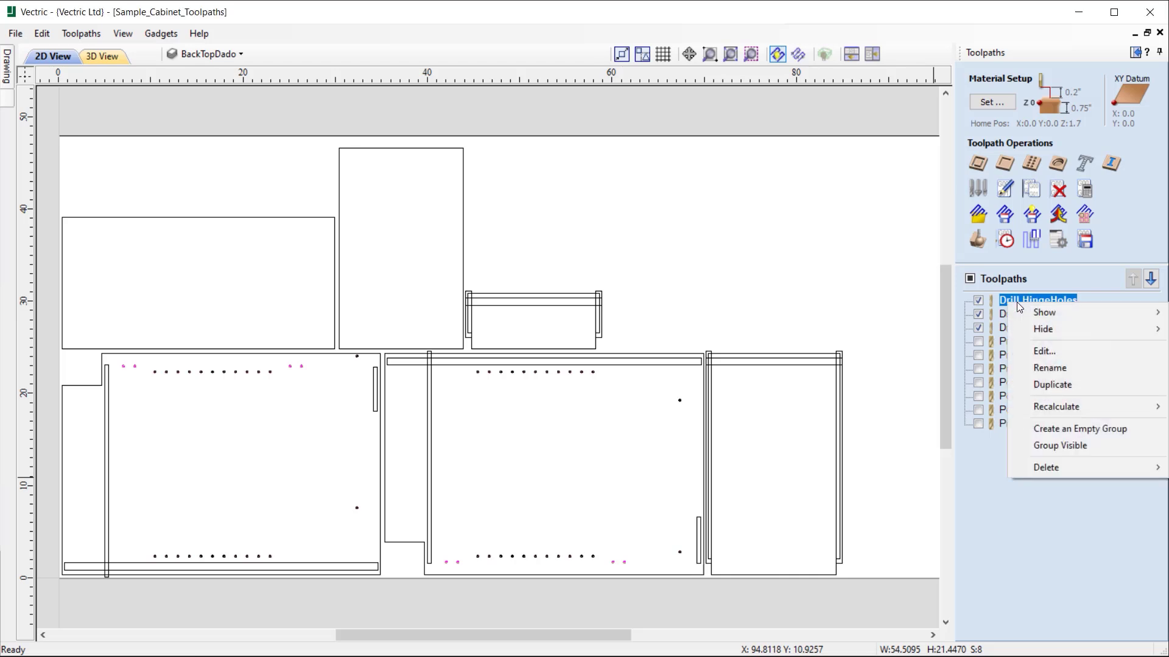
left_click(1097, 445)
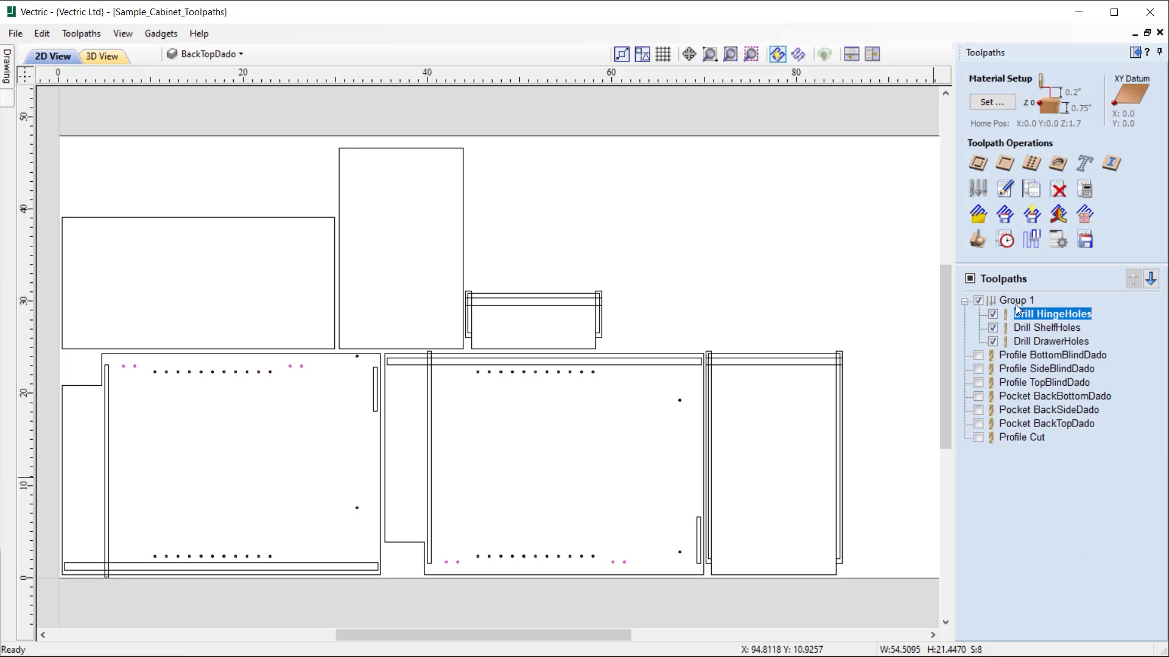
mouse_move(1032, 314)
Rename Group 1 to 'Drill Bit'.
left_click(1016, 301)
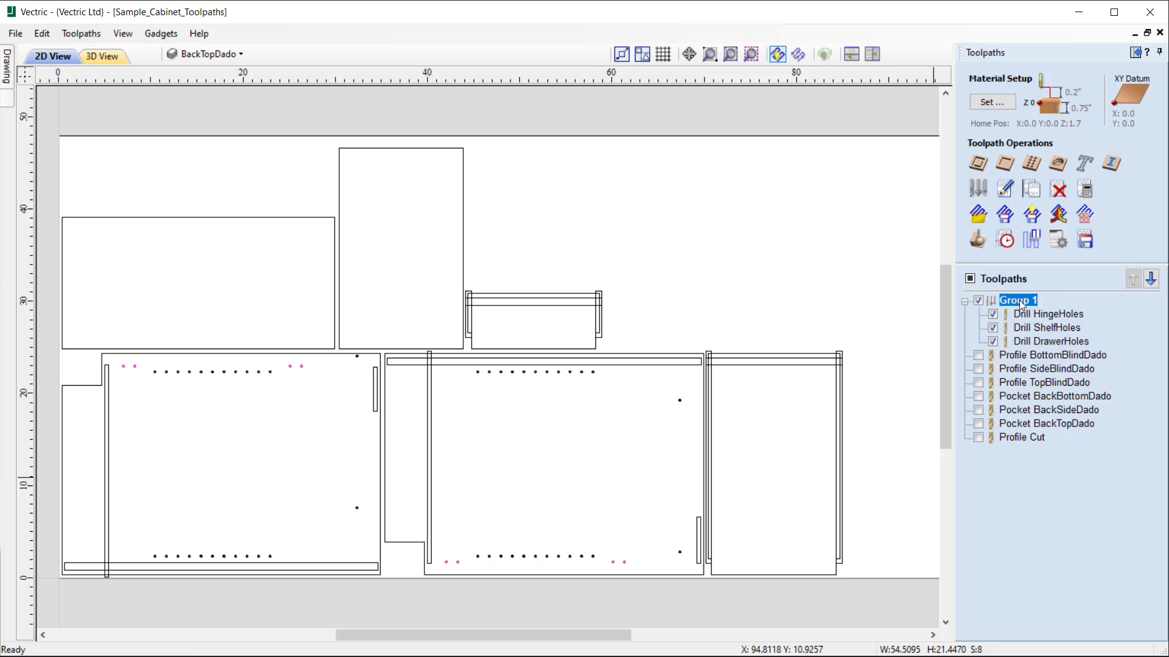
right_click(1020, 303)
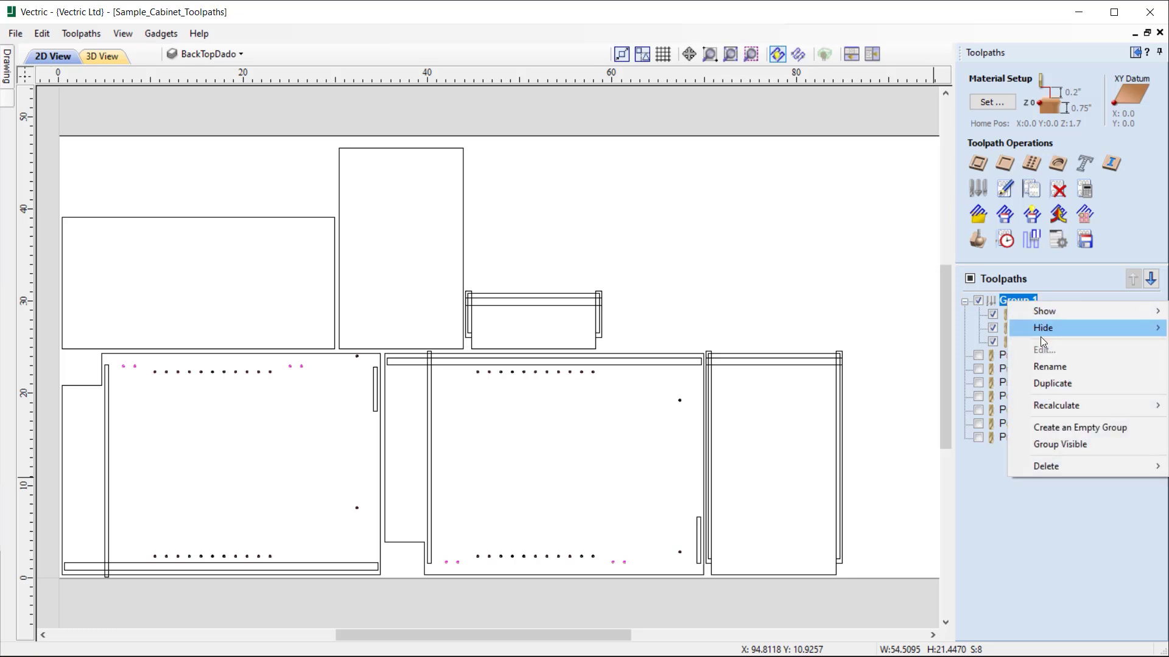
left_click(1069, 367)
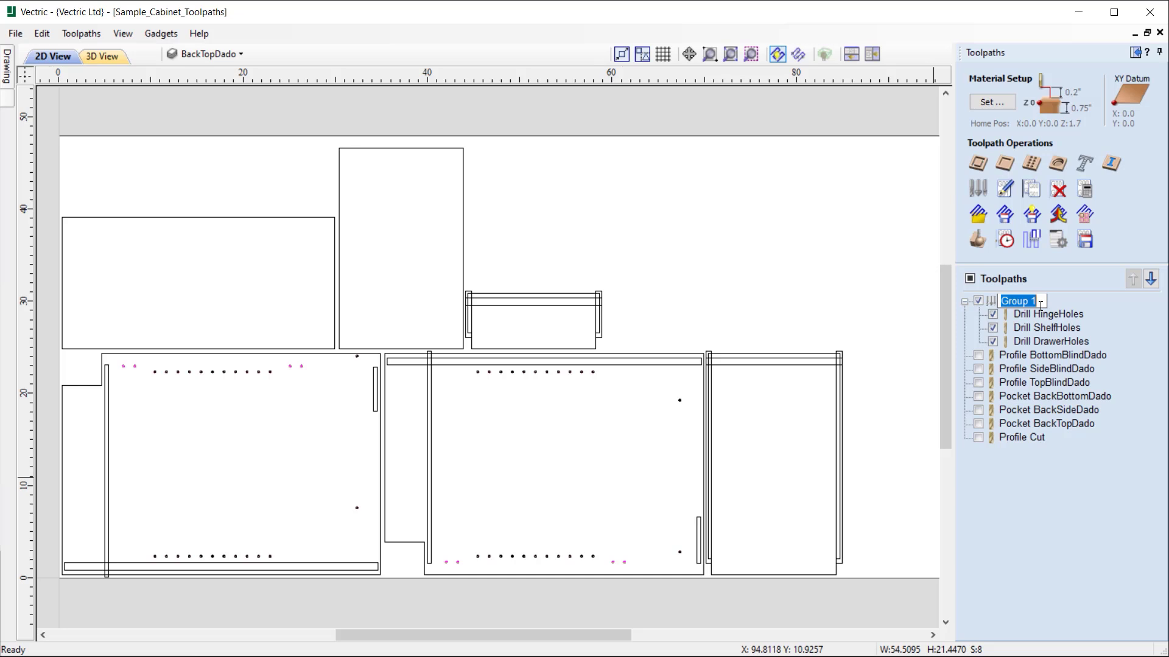
type("Drill Bit")
key("Return")
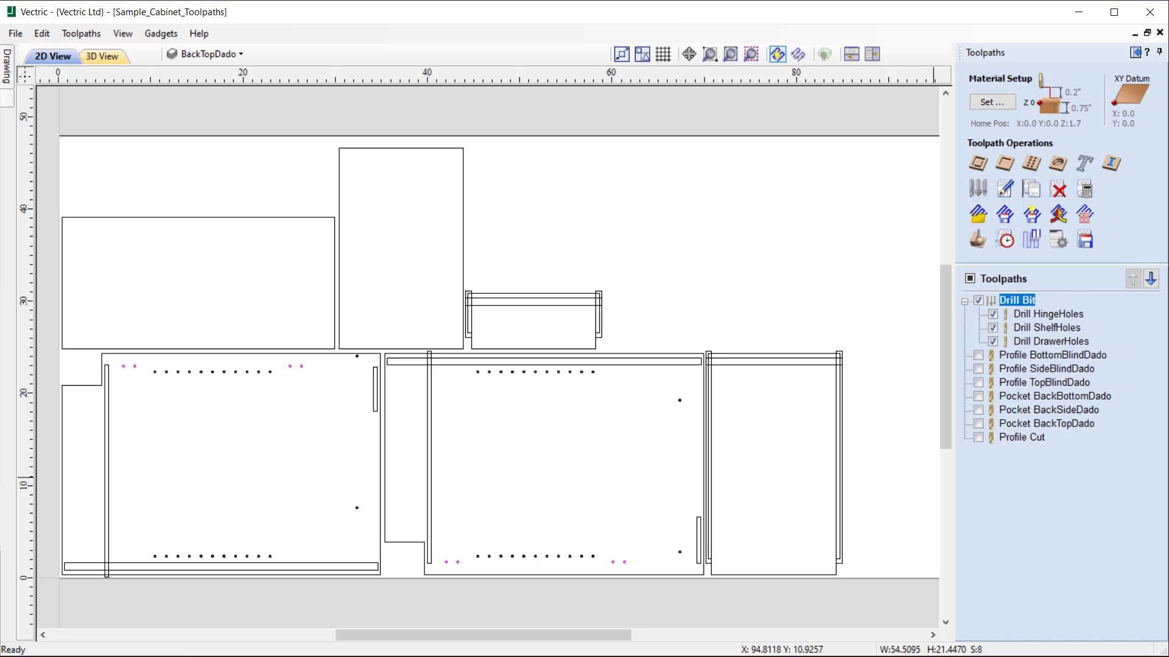
key("Tab")
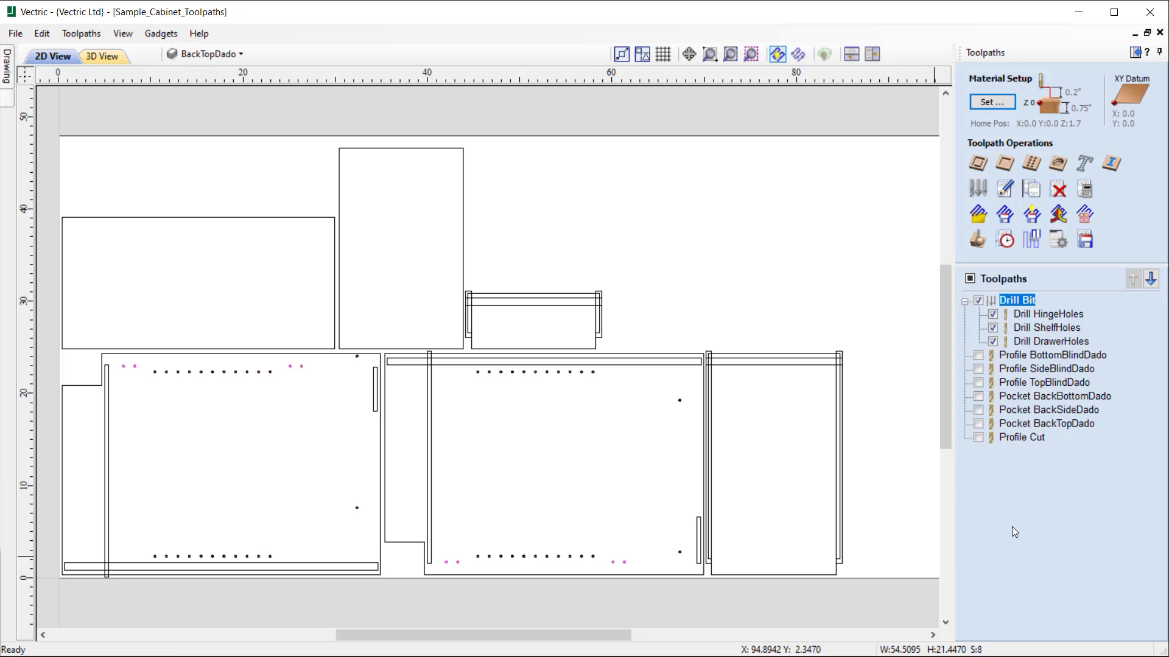
Show only the toolpaths that use the 3/8 end mill.
mouse_move(1016, 356)
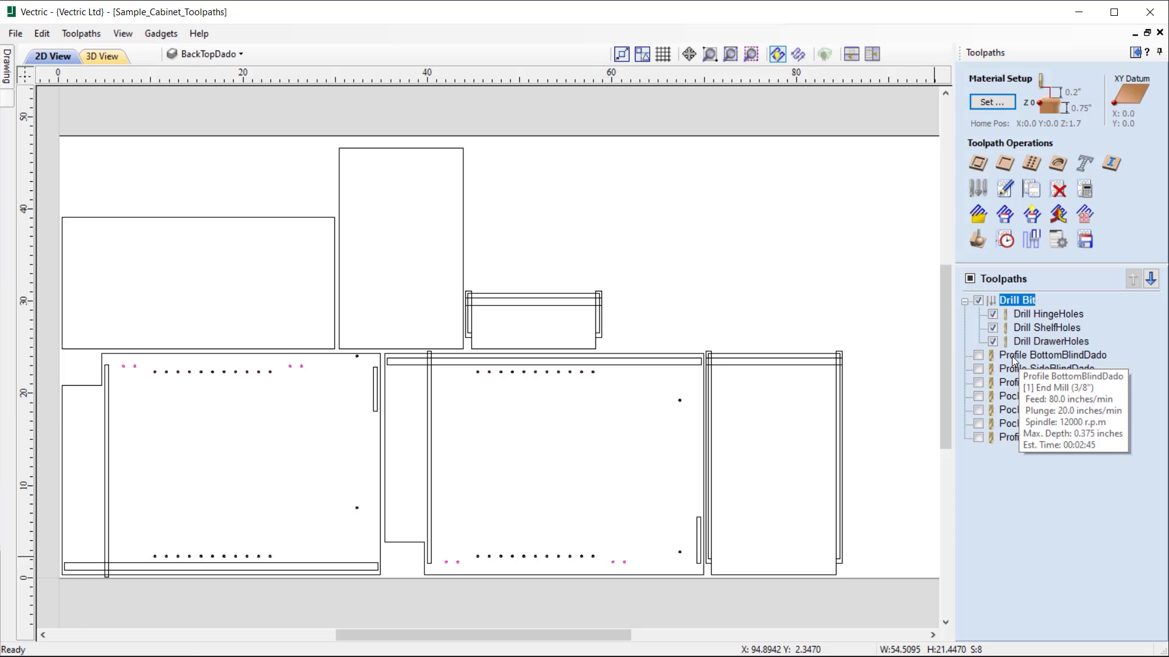
right_click(1015, 361)
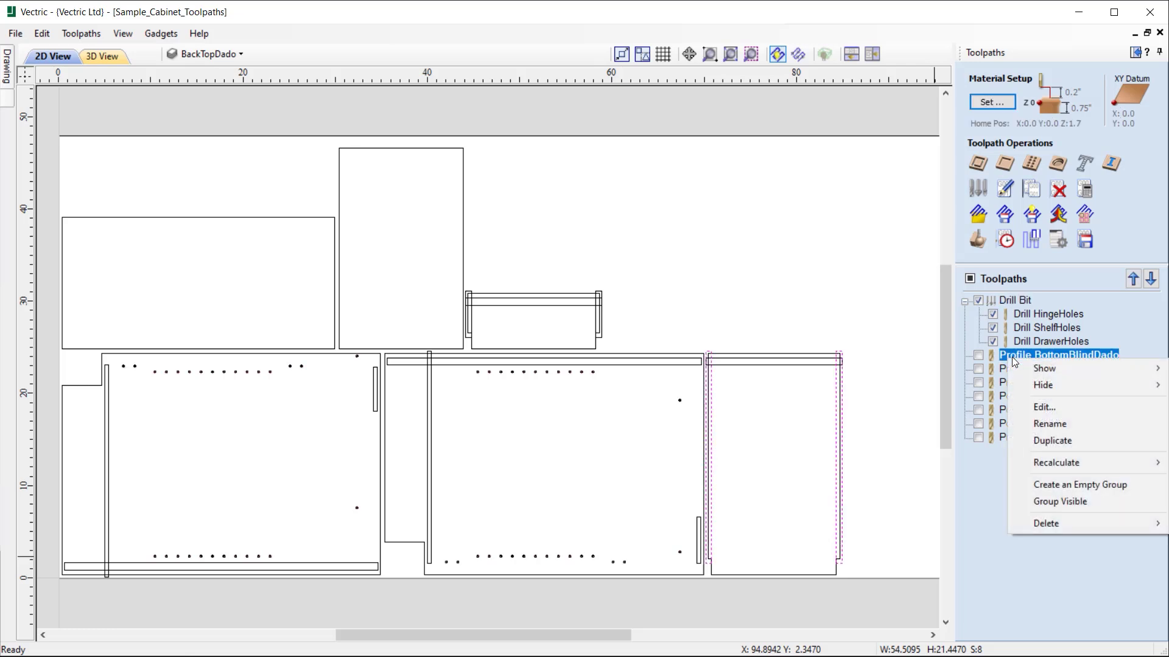
mouse_move(1041, 367)
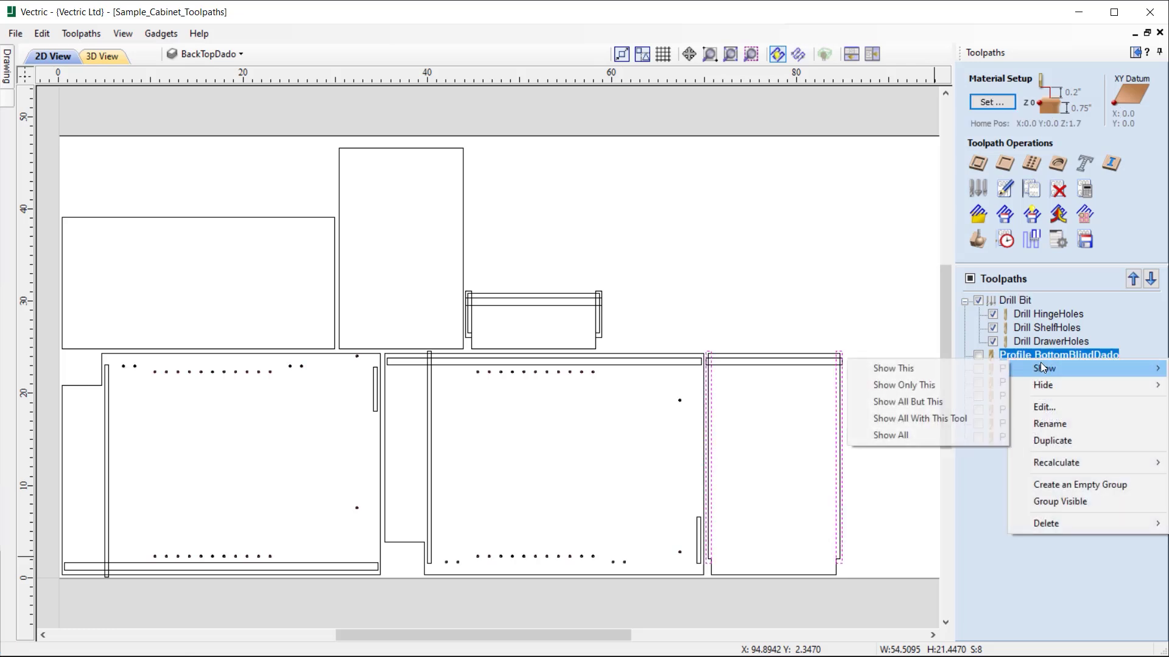
left_click(943, 420)
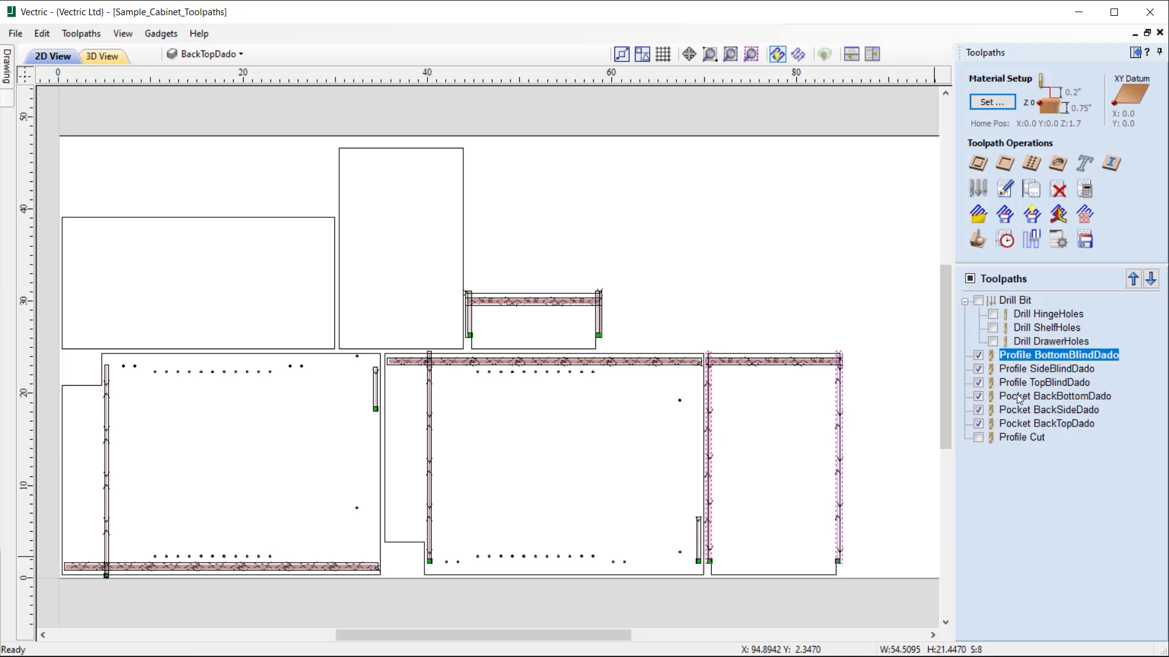
Group the six end mill toolpaths and name the group '3/8 End Mill'.
right_click(1028, 358)
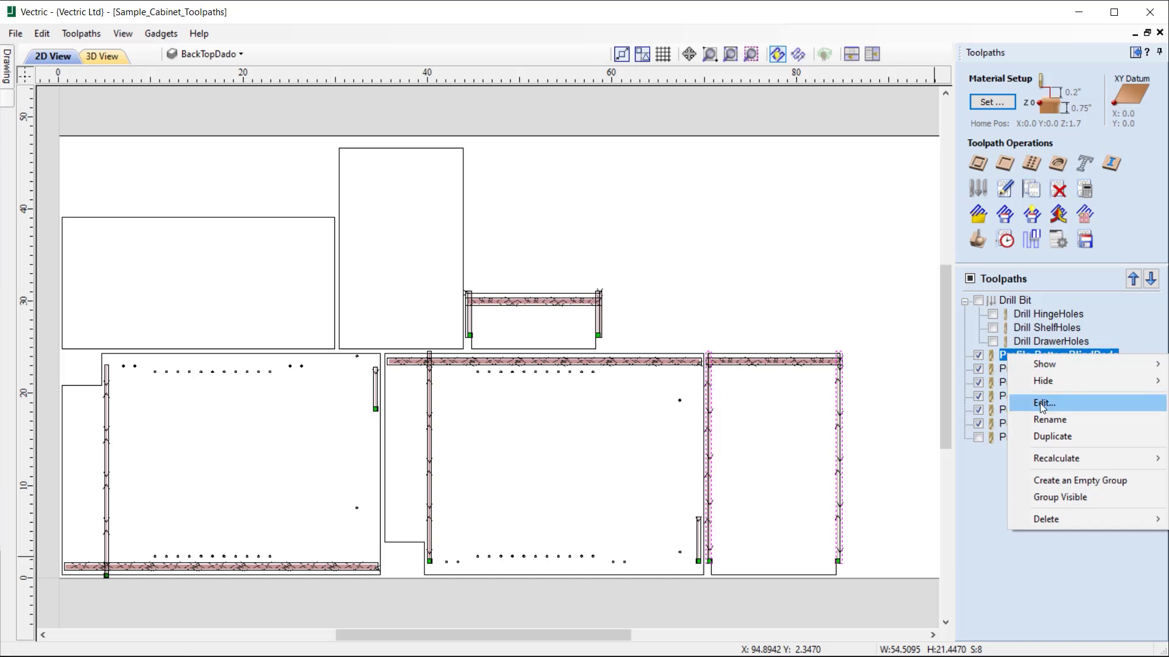
left_click(1076, 500)
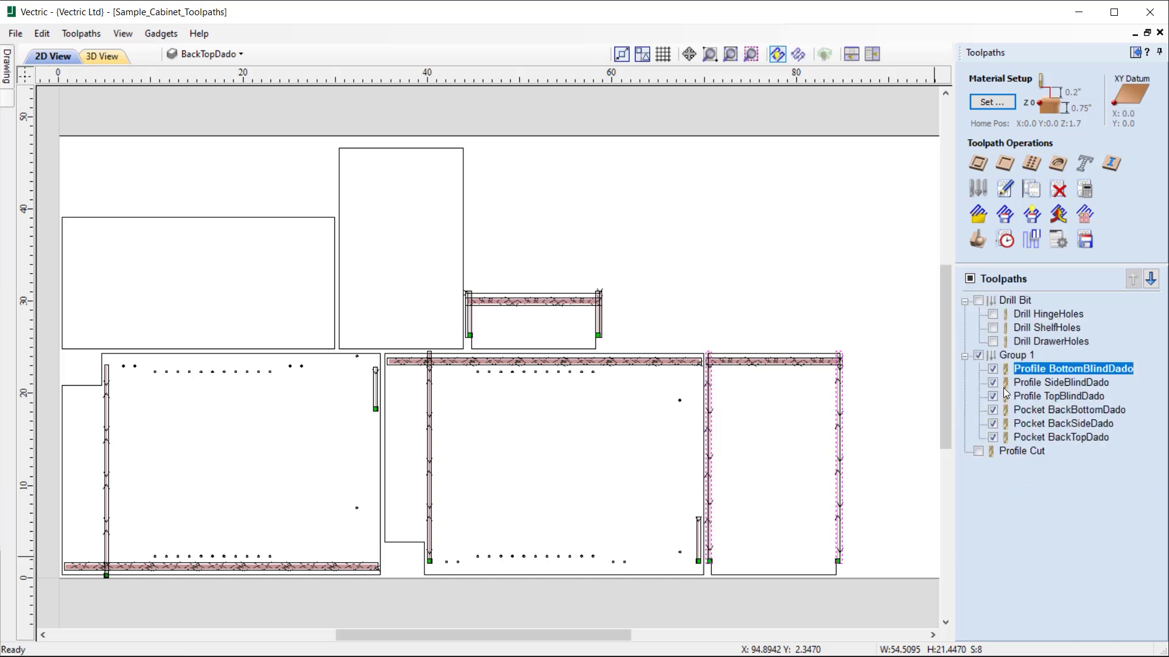
right_click(1021, 361)
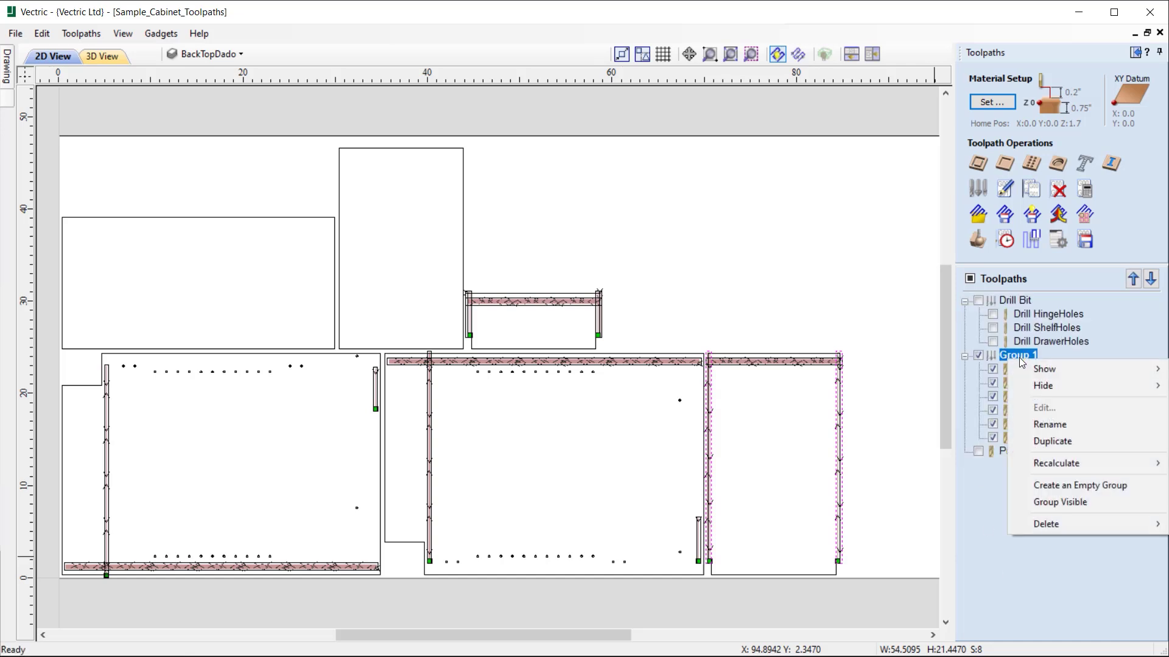
left_click(1050, 424)
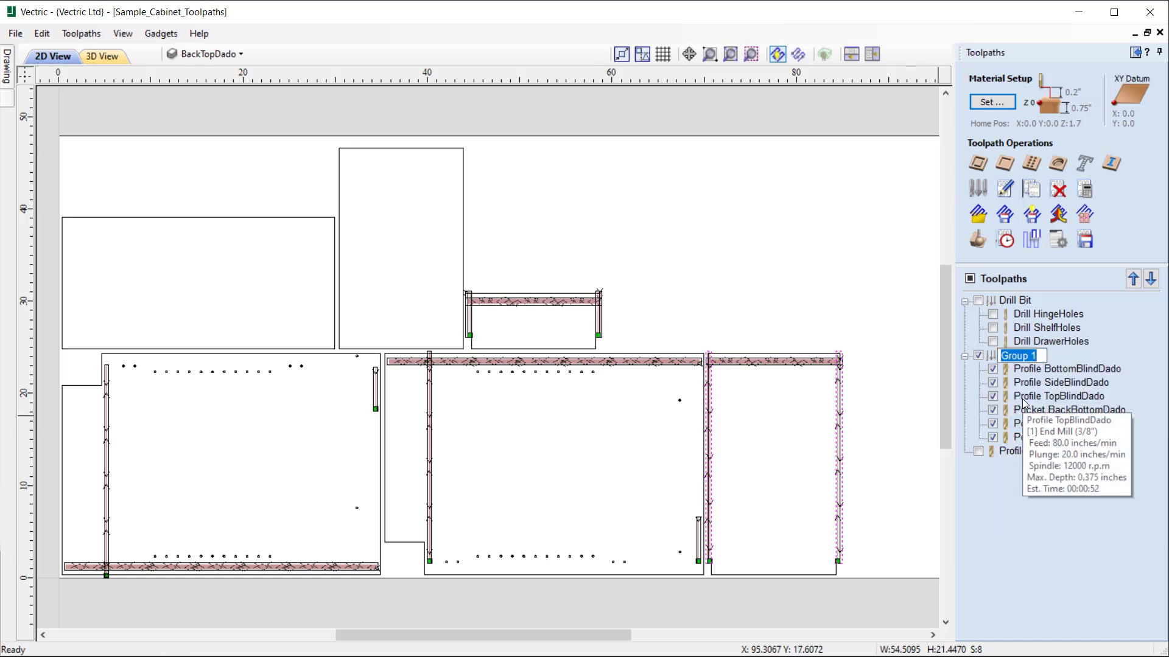
type("3/8")
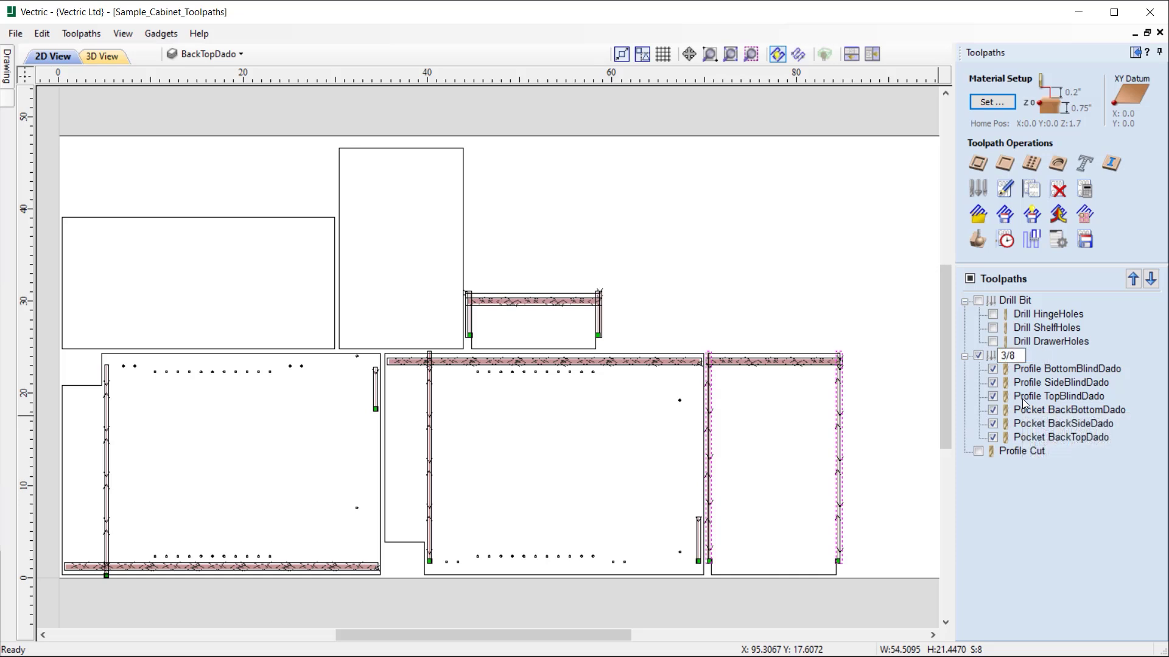
type(" End Mill")
key("Return")
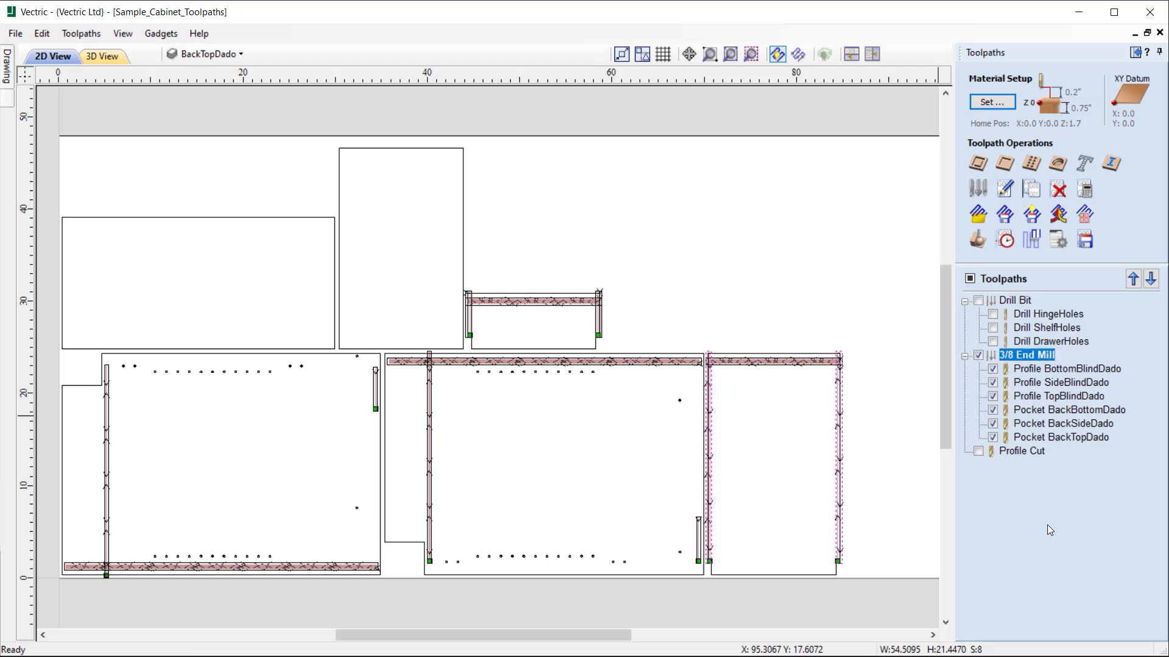
Shorten the group name from '3/8 End Mill' to '3/8 EM', then select all vectors.
right_click(1023, 361)
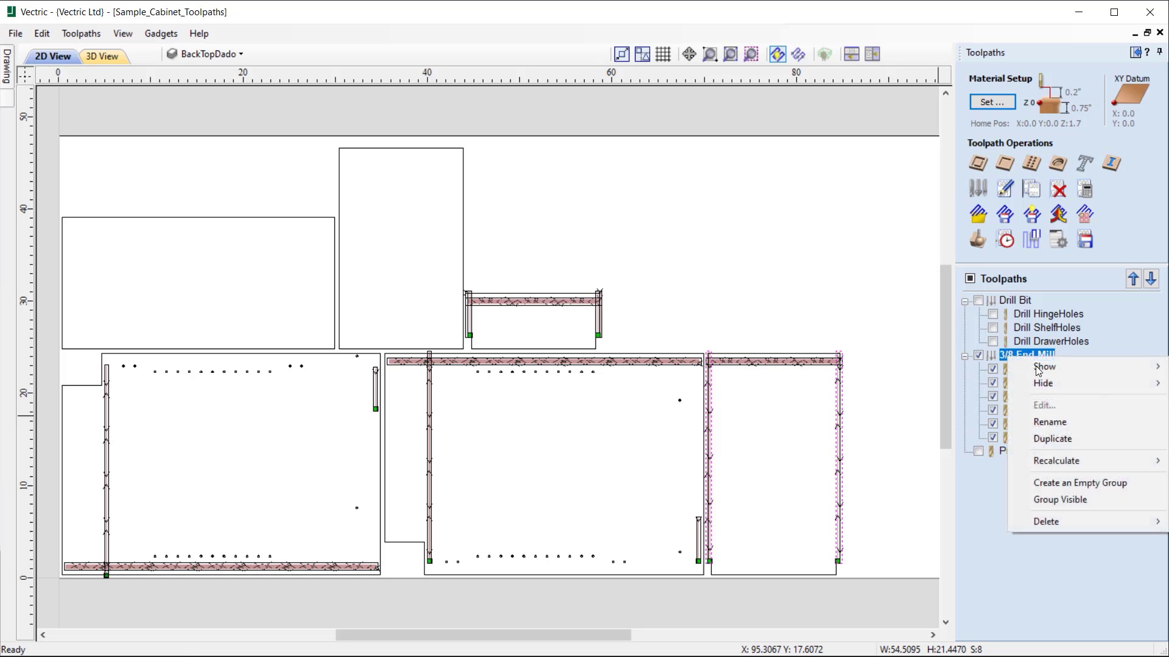
left_click(1049, 422)
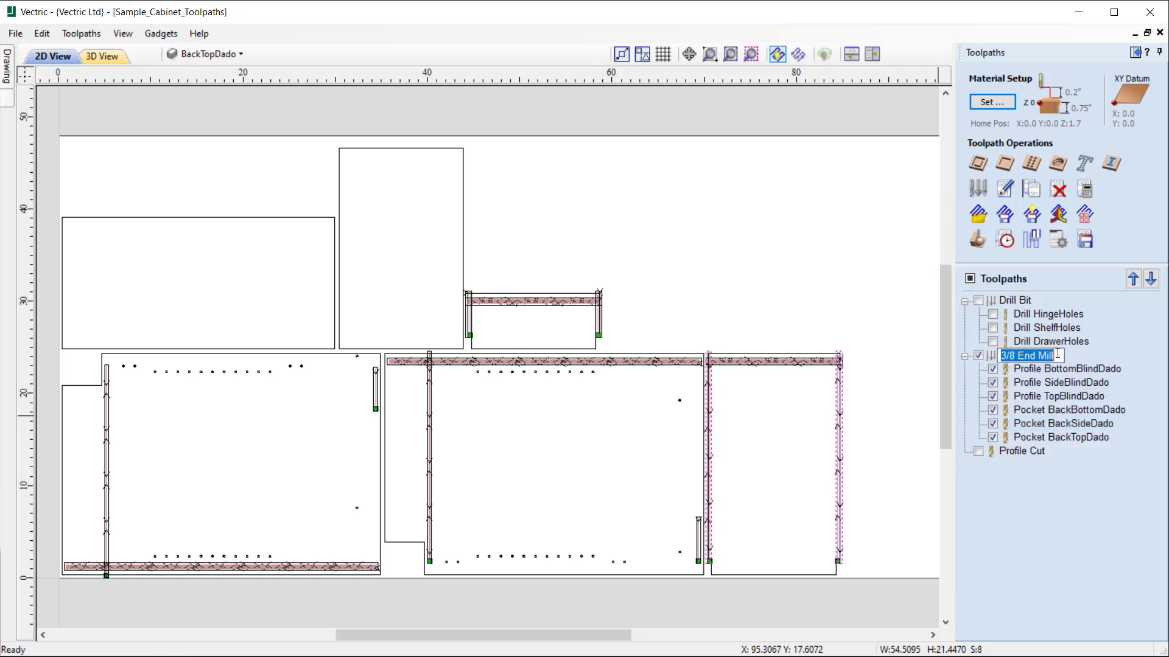
left_click_drag(1059, 356, 1025, 358)
type("M")
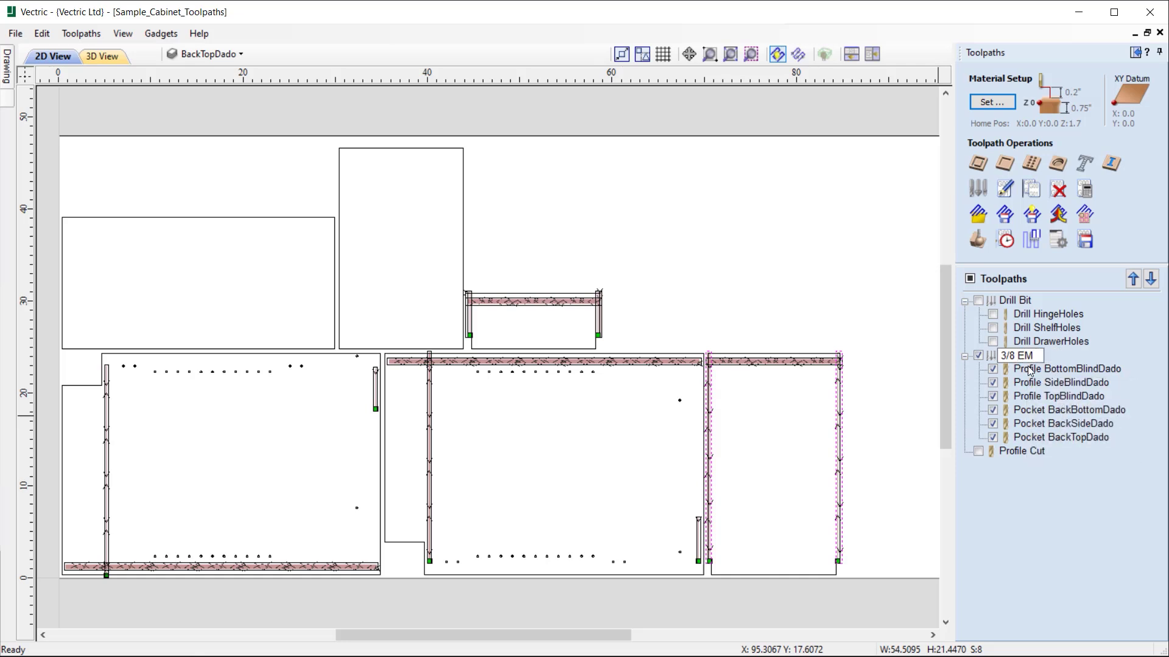
left_click(1045, 545)
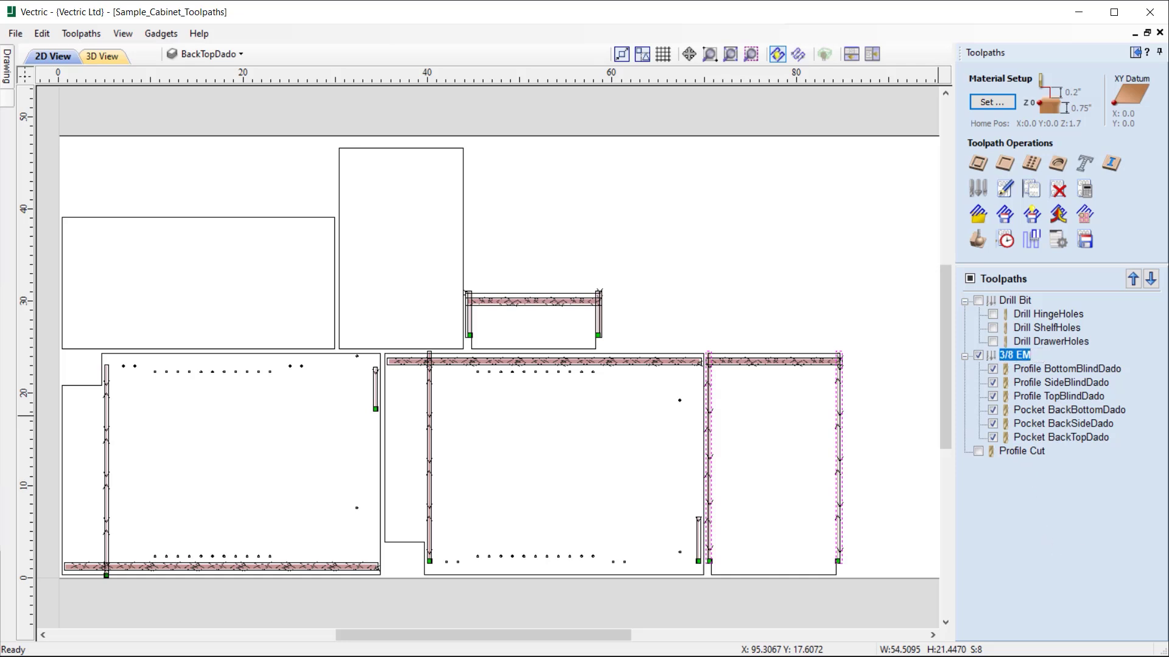
key("ctrl+a")
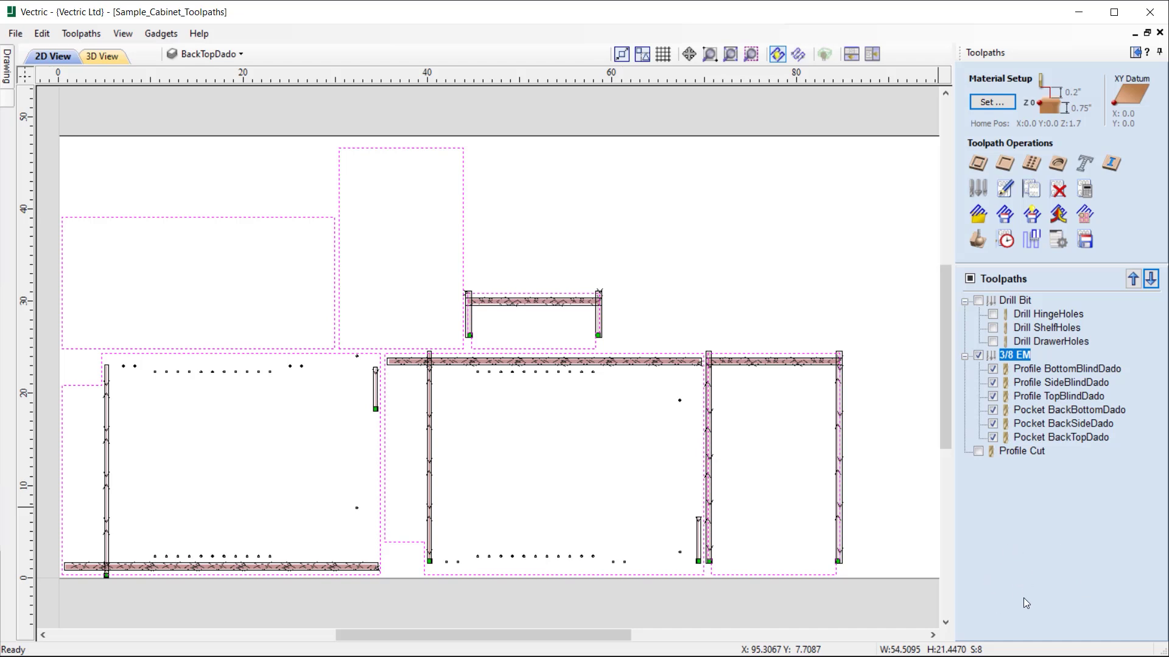
Create an empty toolpath group at the top of the list and name it 'Example'.
right_click(1021, 562)
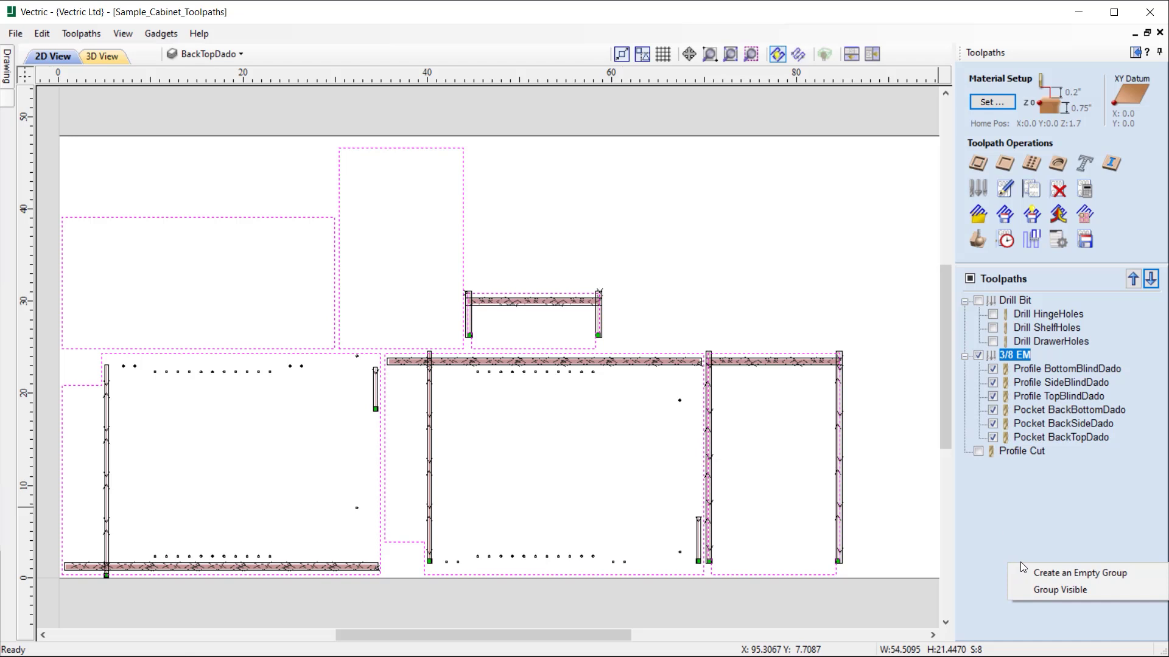
left_click(1141, 579)
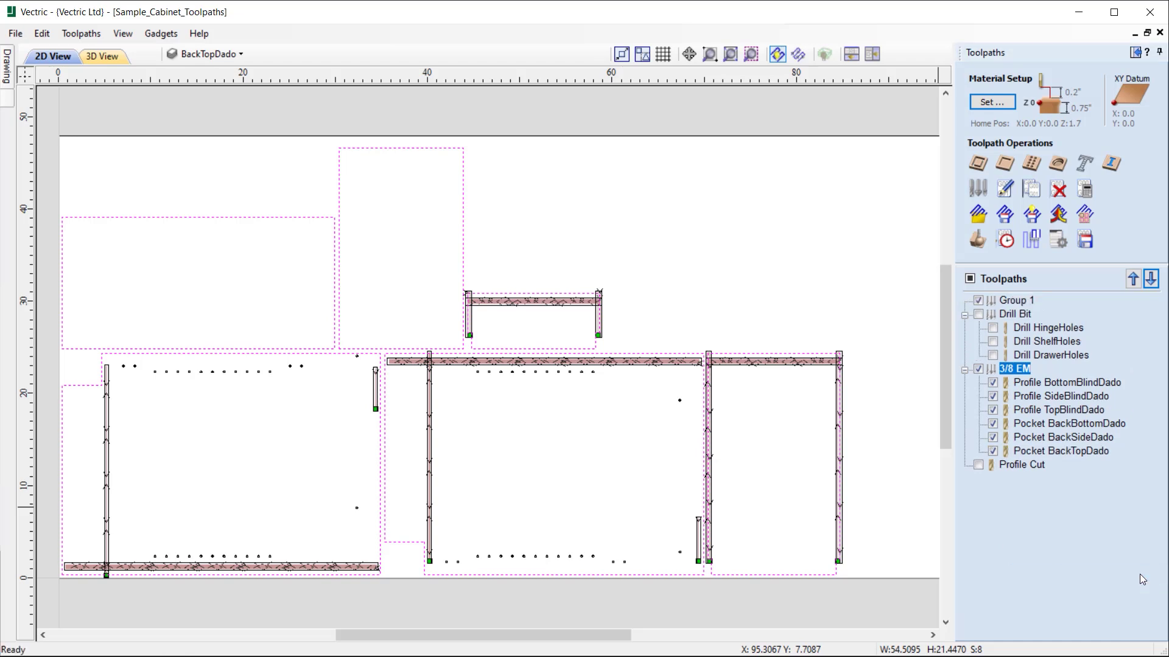
left_click(1013, 300)
right_click(1013, 303)
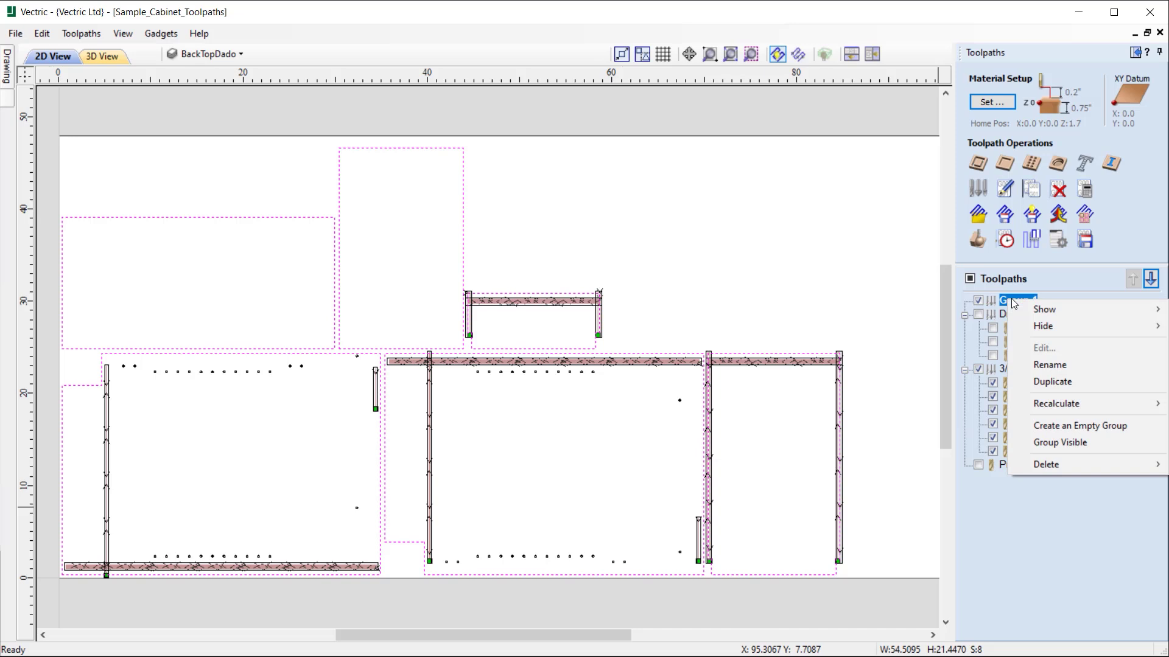
left_click(1057, 364)
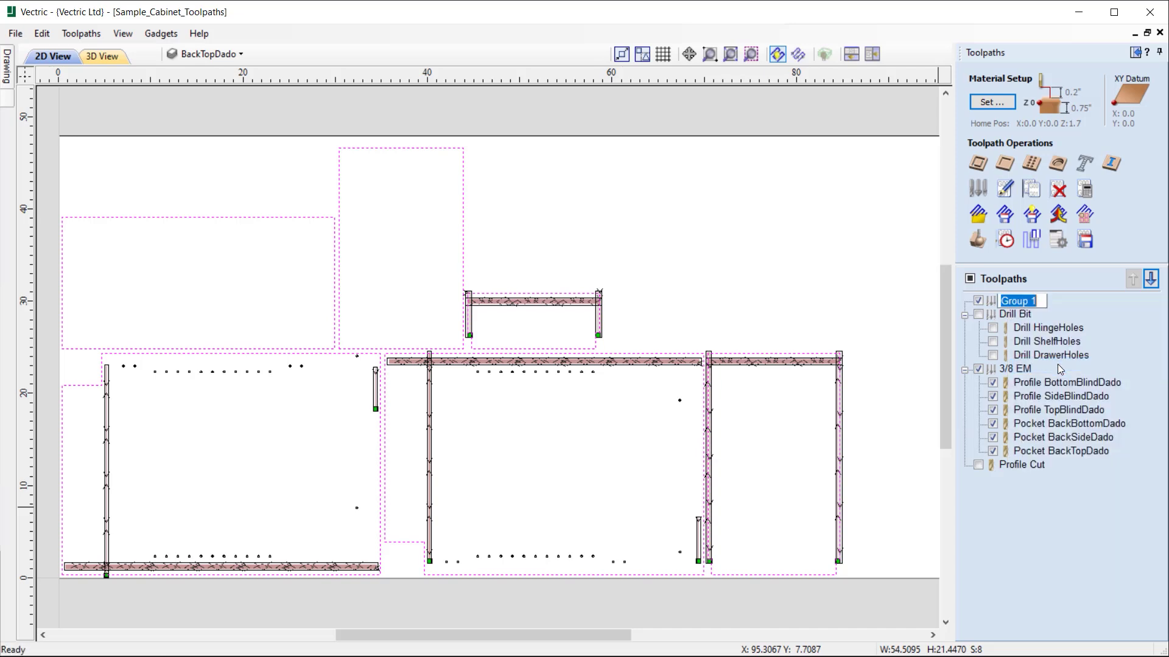
type("Example")
left_click(1056, 527)
mouse_move(1027, 469)
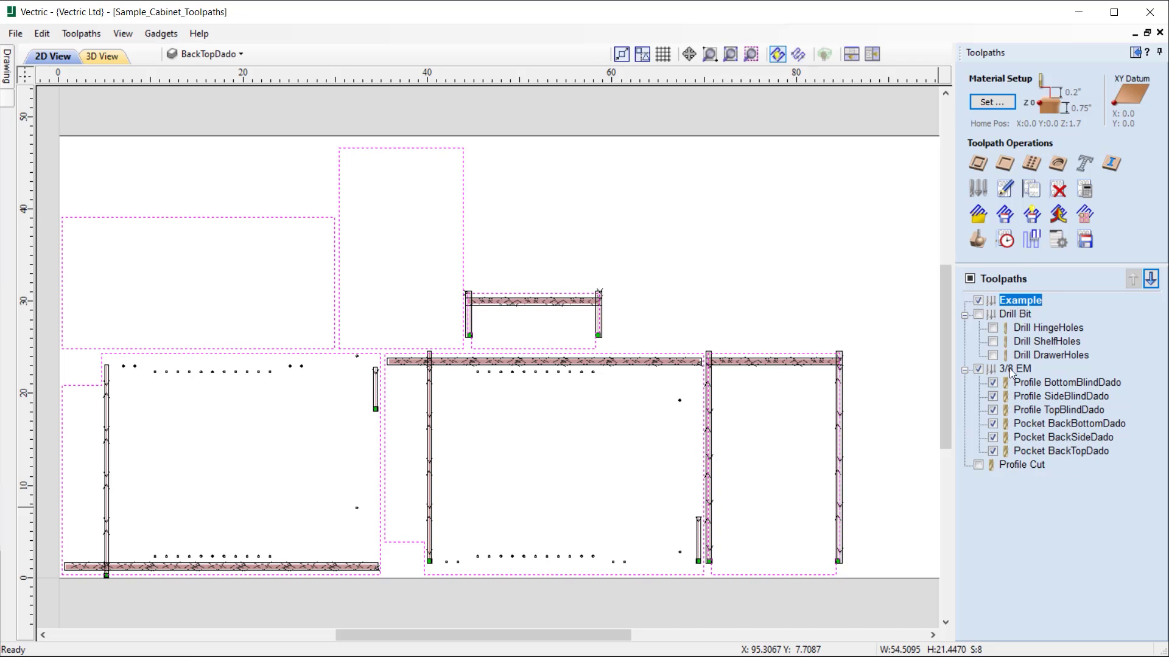
left_click(1024, 465)
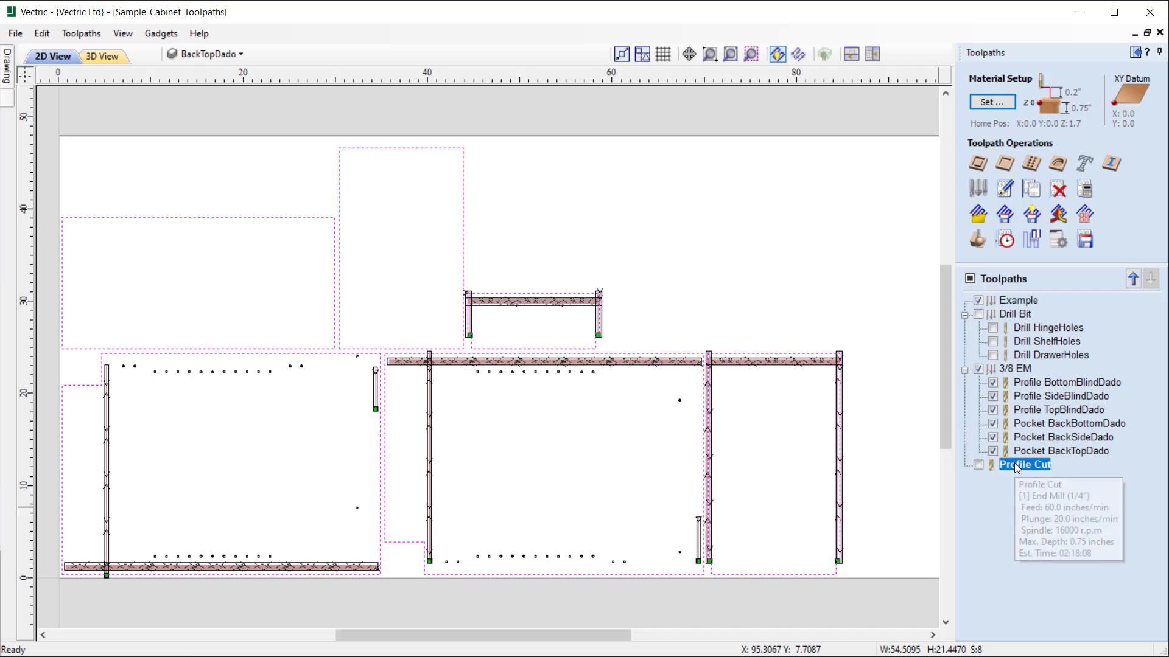
Move Profile Cut into the Example group and clear the vector selection.
left_click_drag(1014, 463, 1028, 304)
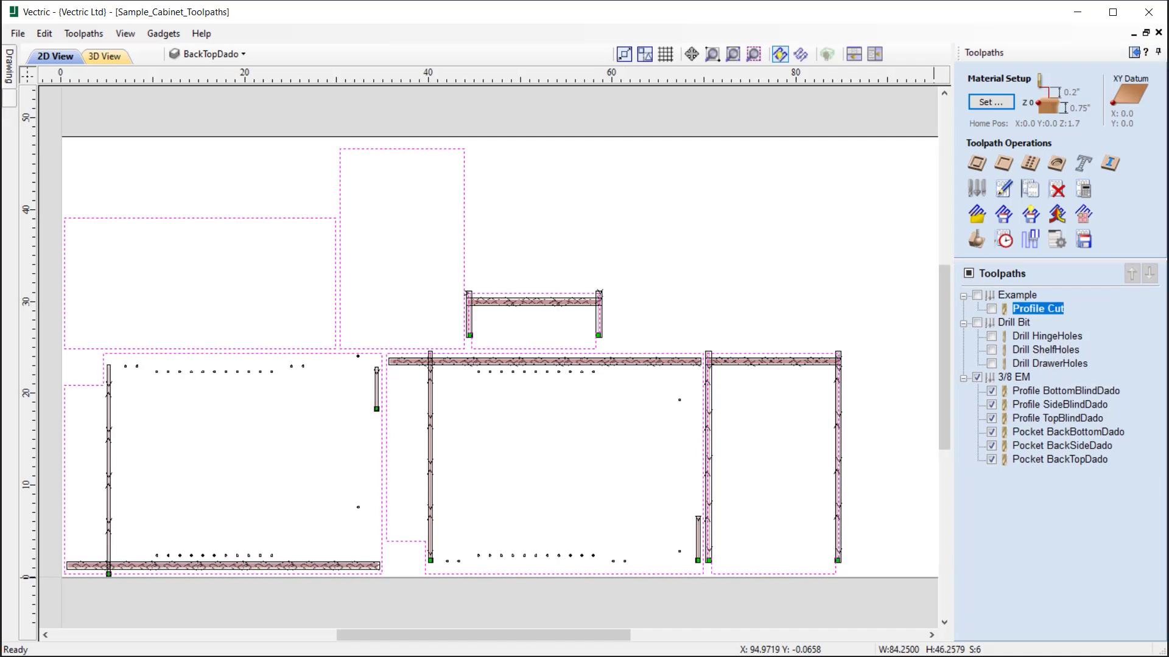
left_click(1018, 296)
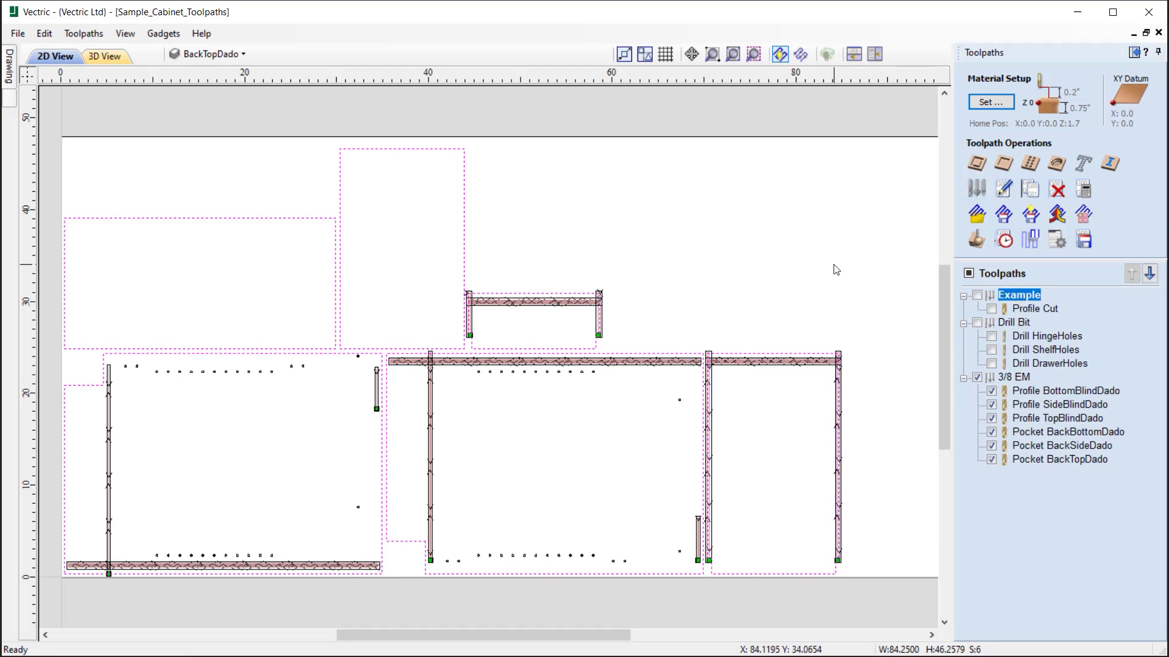
left_click(551, 247)
left_click(464, 230)
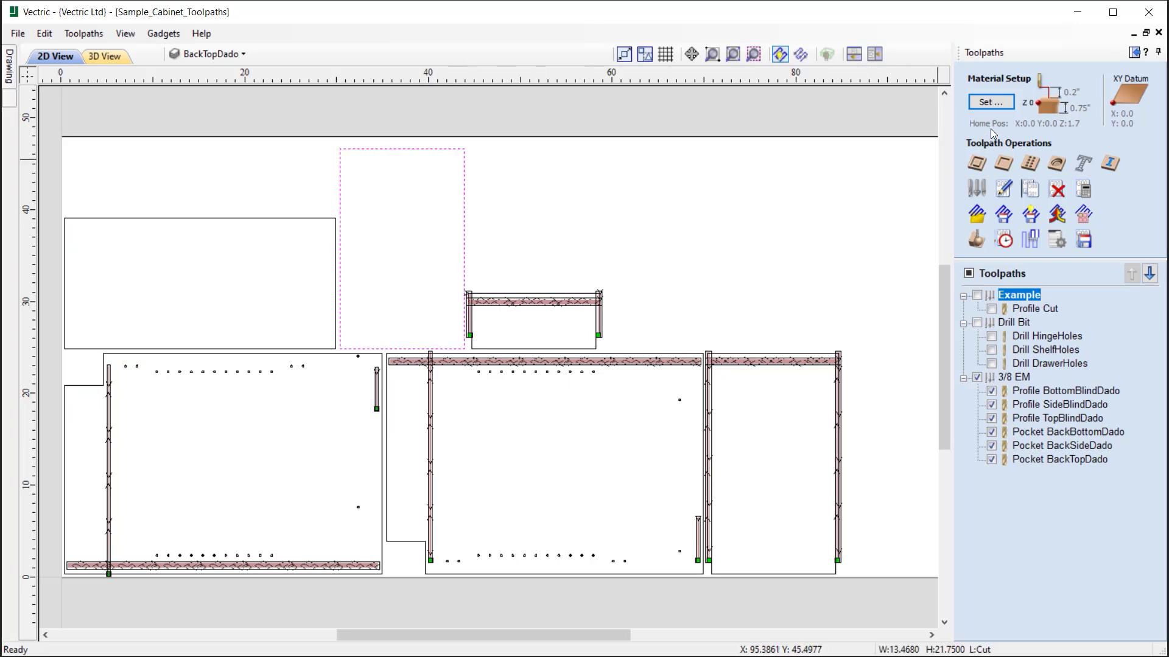
left_click(976, 163)
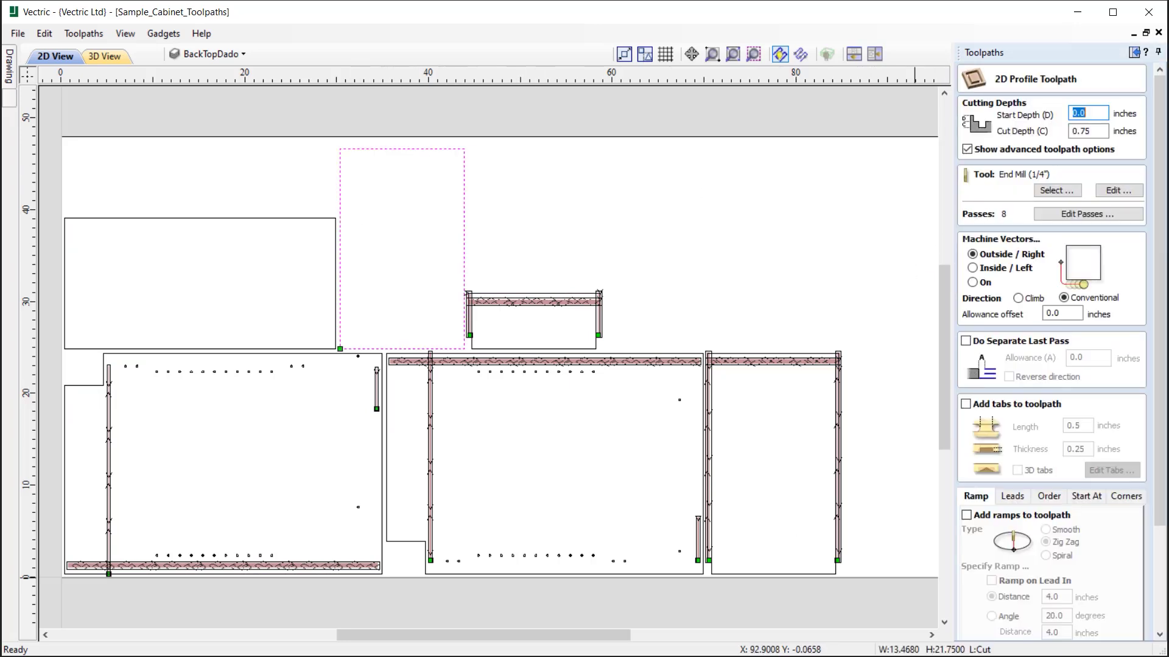
left_click_drag(1160, 524, 1160, 647)
left_click(1004, 635)
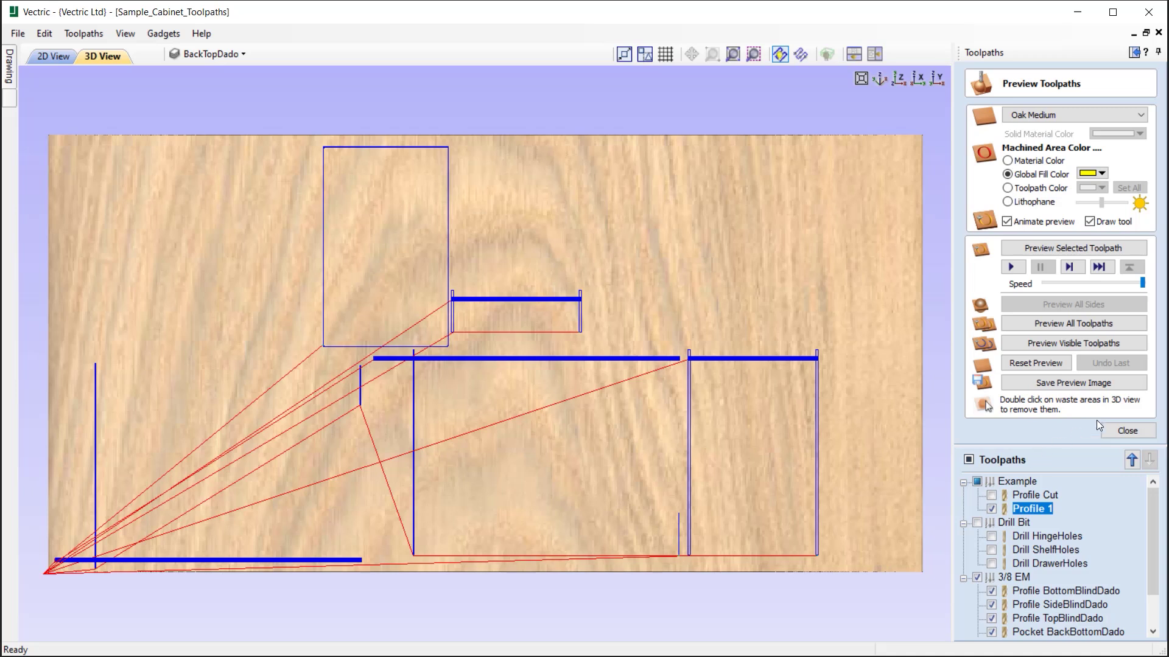
left_click(1120, 430)
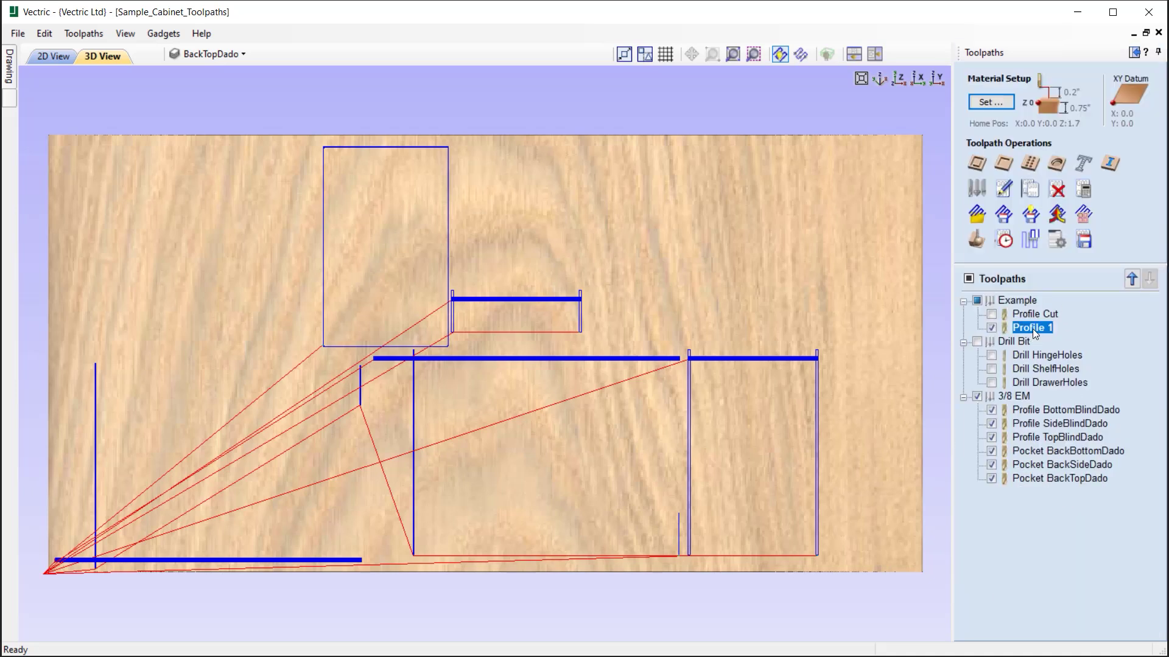
mouse_move(1032, 329)
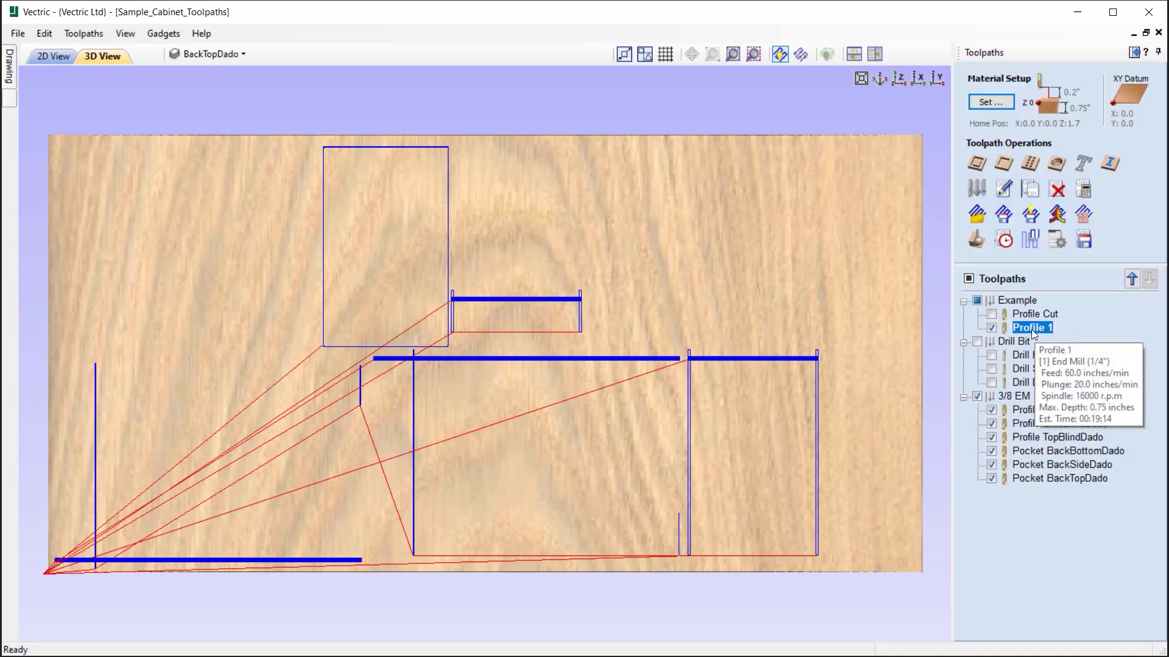
key("Delete")
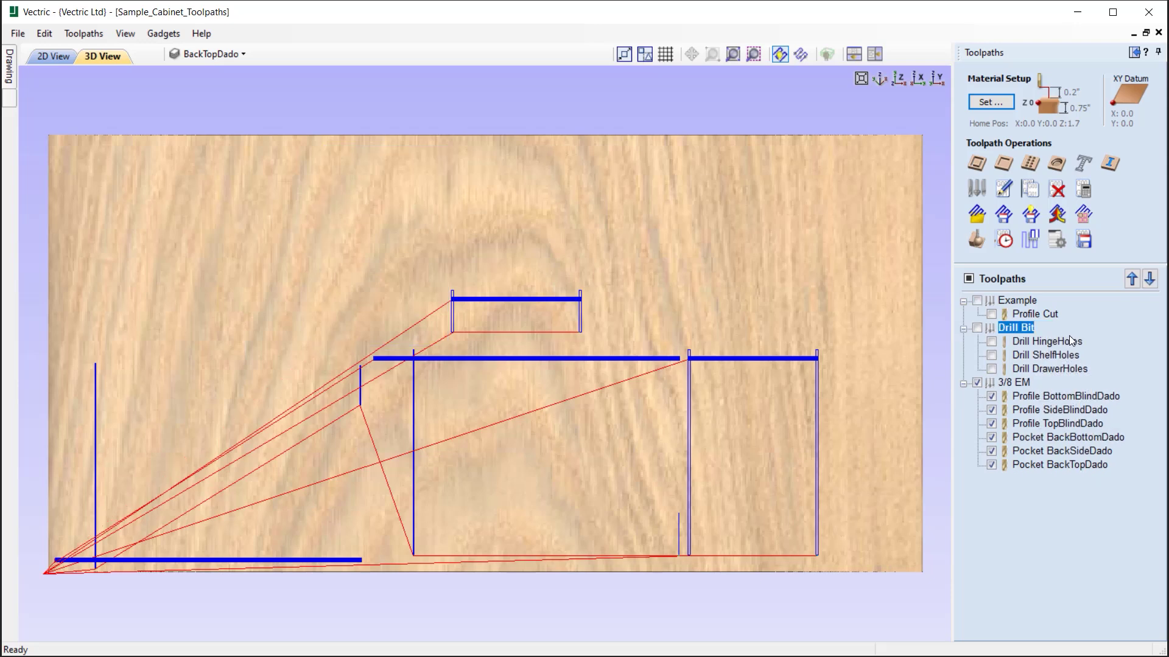
left_click(63, 55)
left_click(1024, 298)
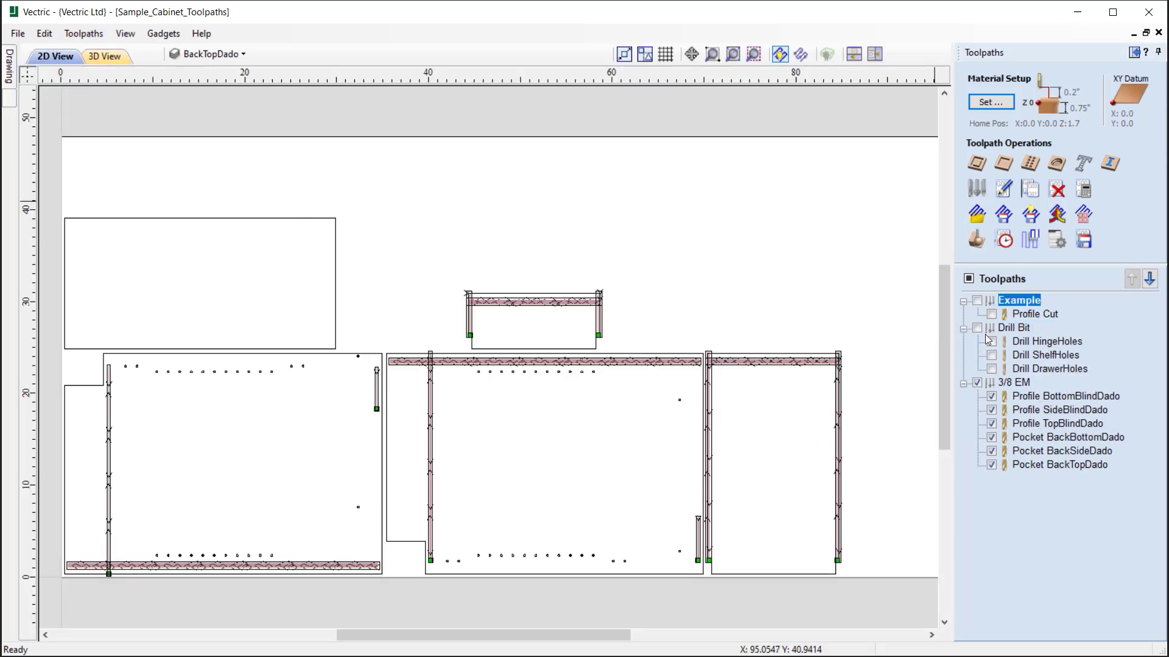
Delete the Example group while keeping Profile Cut as an ungrouped toolpath.
key("ctrl+a")
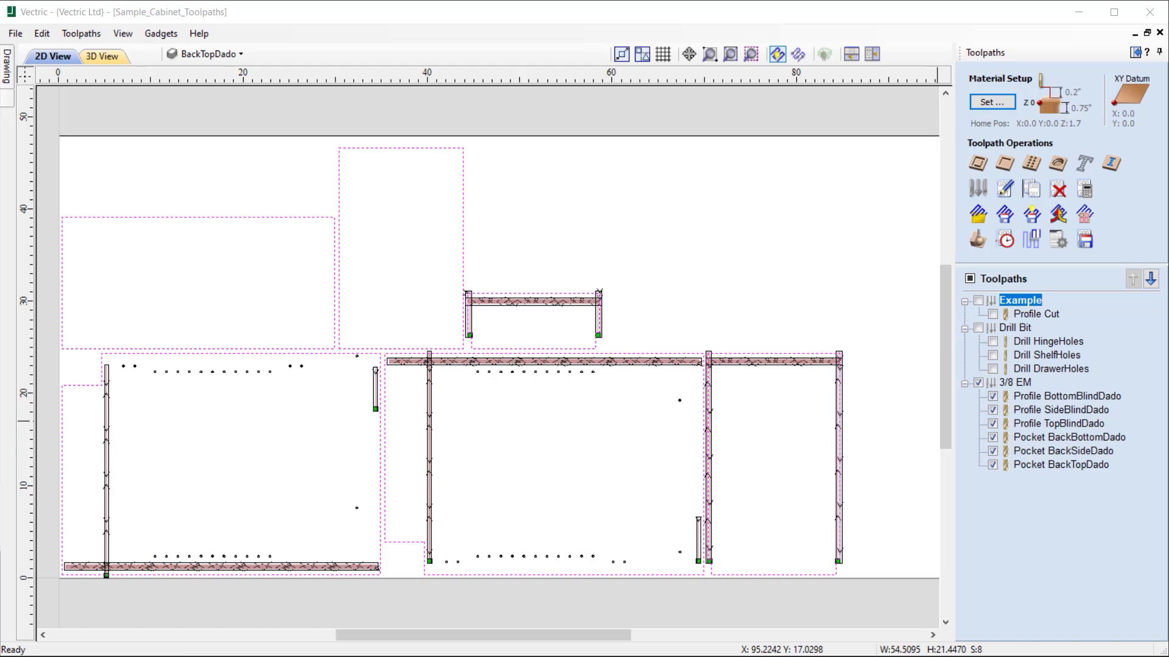
right_click(1023, 302)
mouse_move(1058, 466)
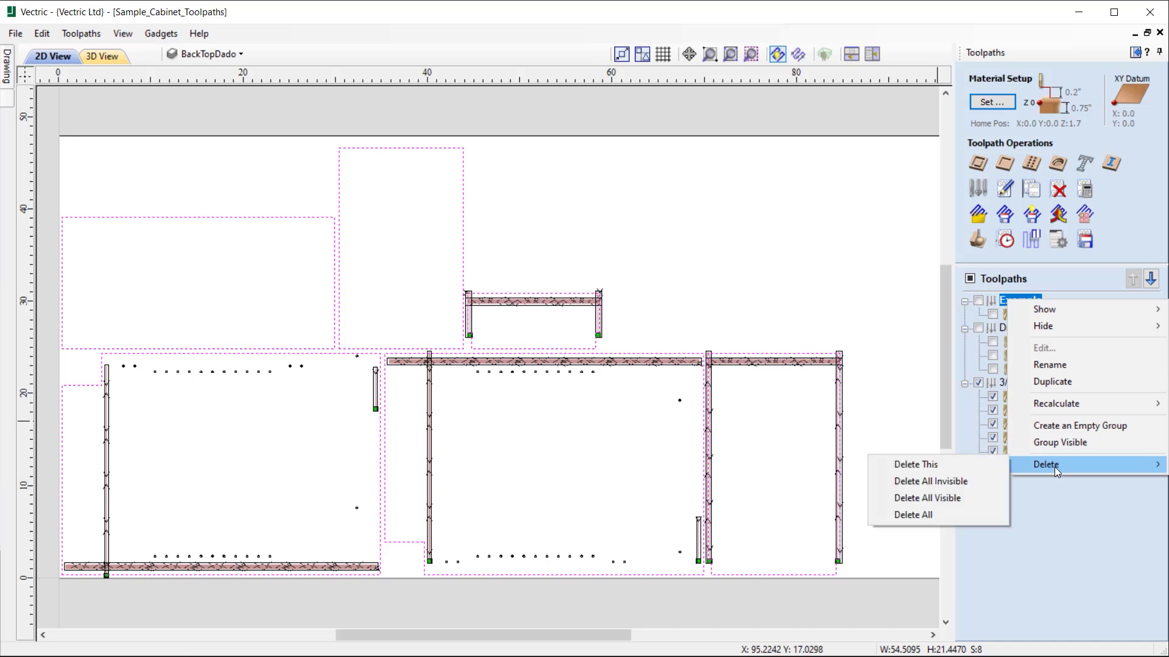
left_click(948, 465)
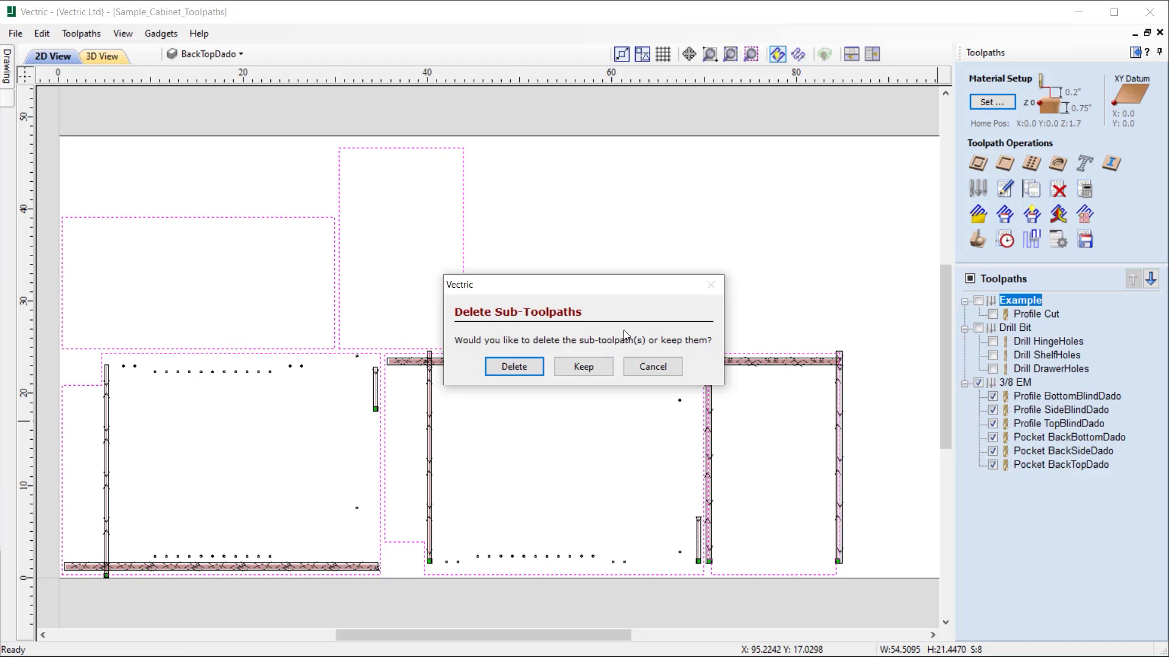
left_click(587, 367)
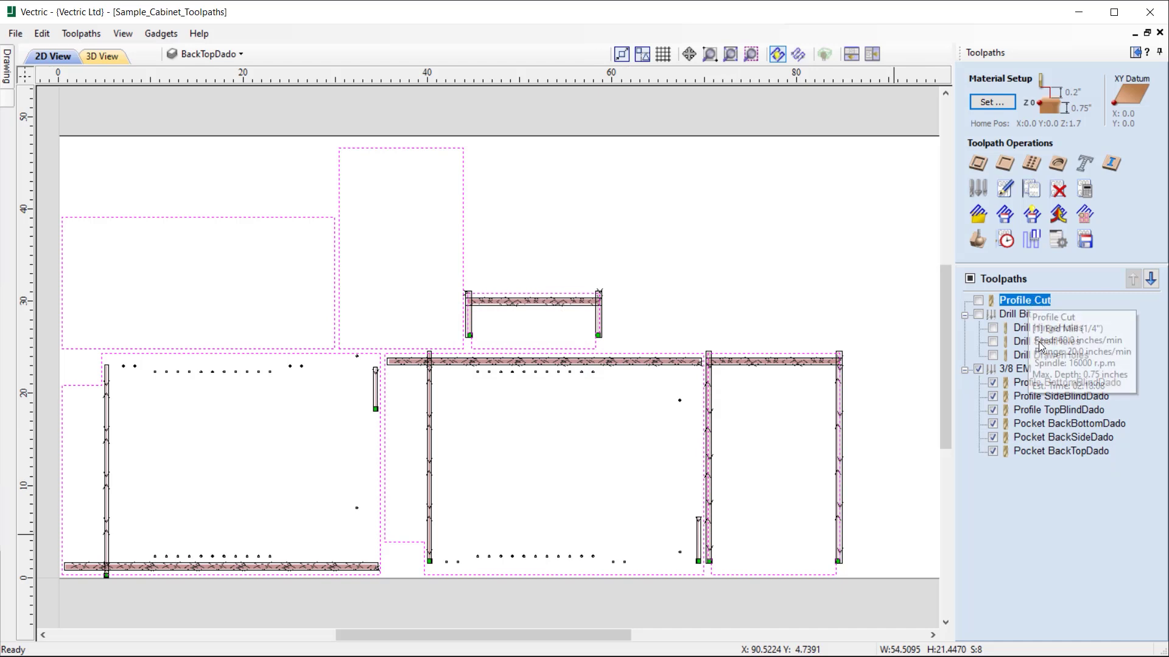
Move Profile Cut to the bottom of the list and hide the 3/8 EM toolpaths.
left_click(1152, 281)
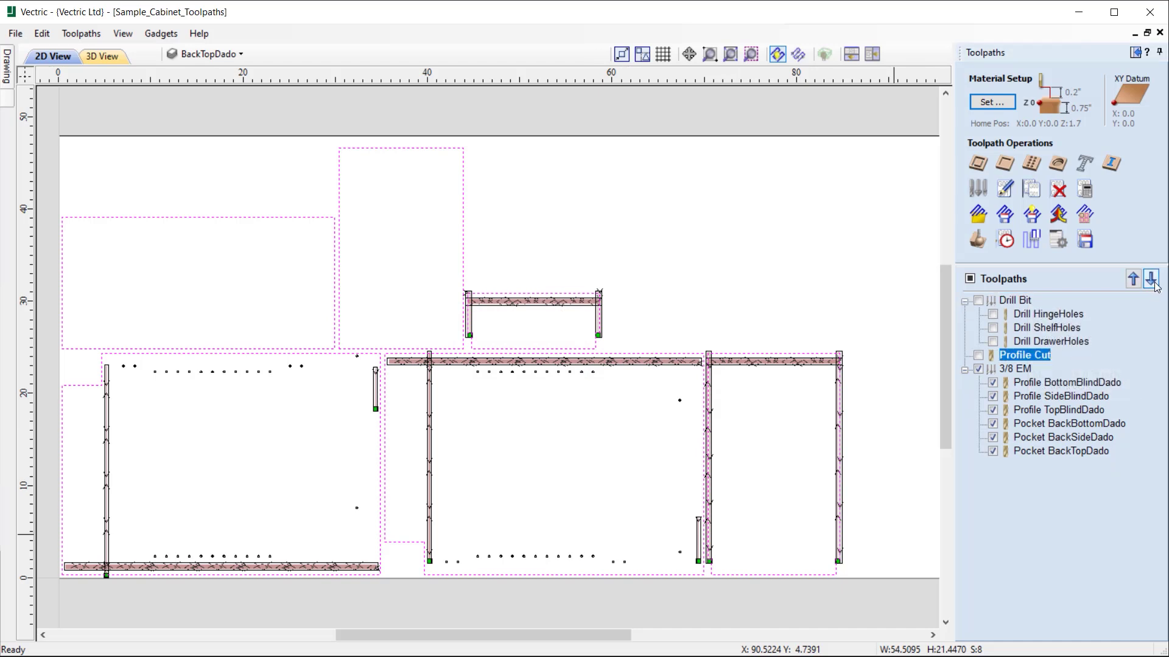
left_click(1151, 280)
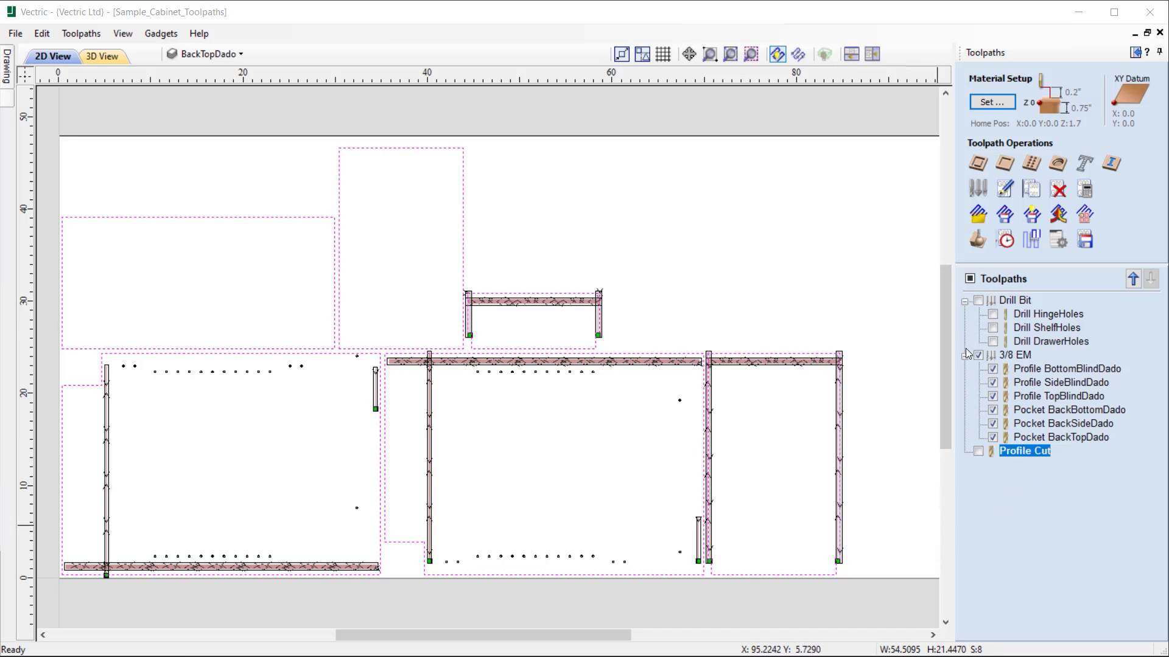
left_click(978, 356)
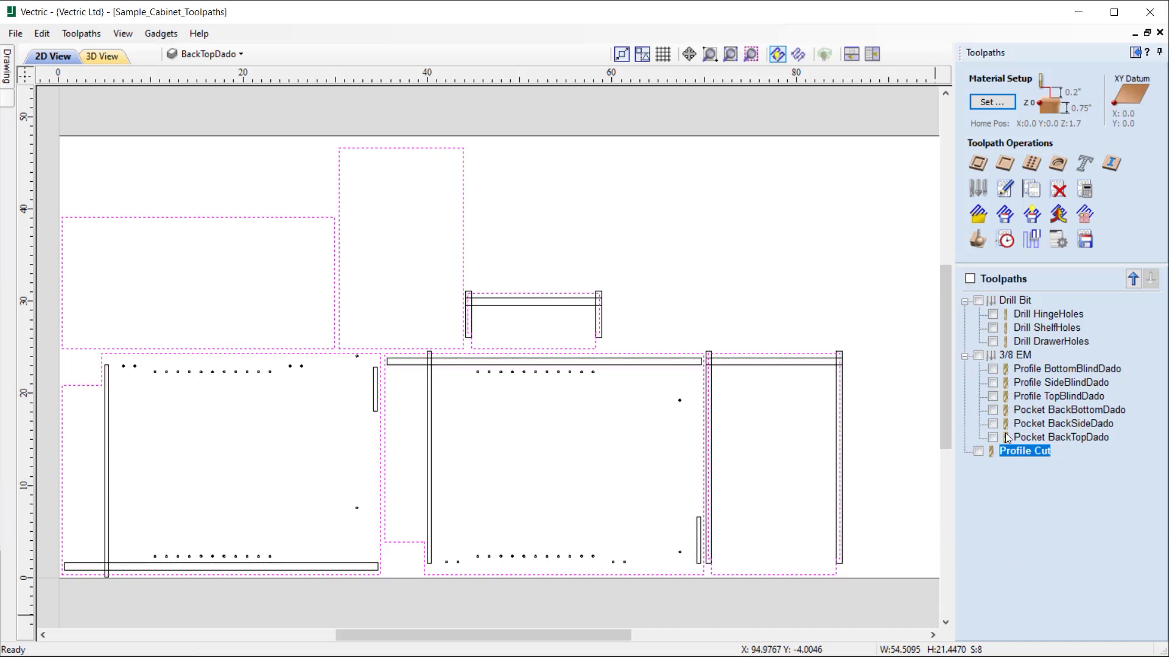
Preview Drill Bit, 3/8 EM and Profile Cut in turn on the Oak Medium board.
left_click(978, 241)
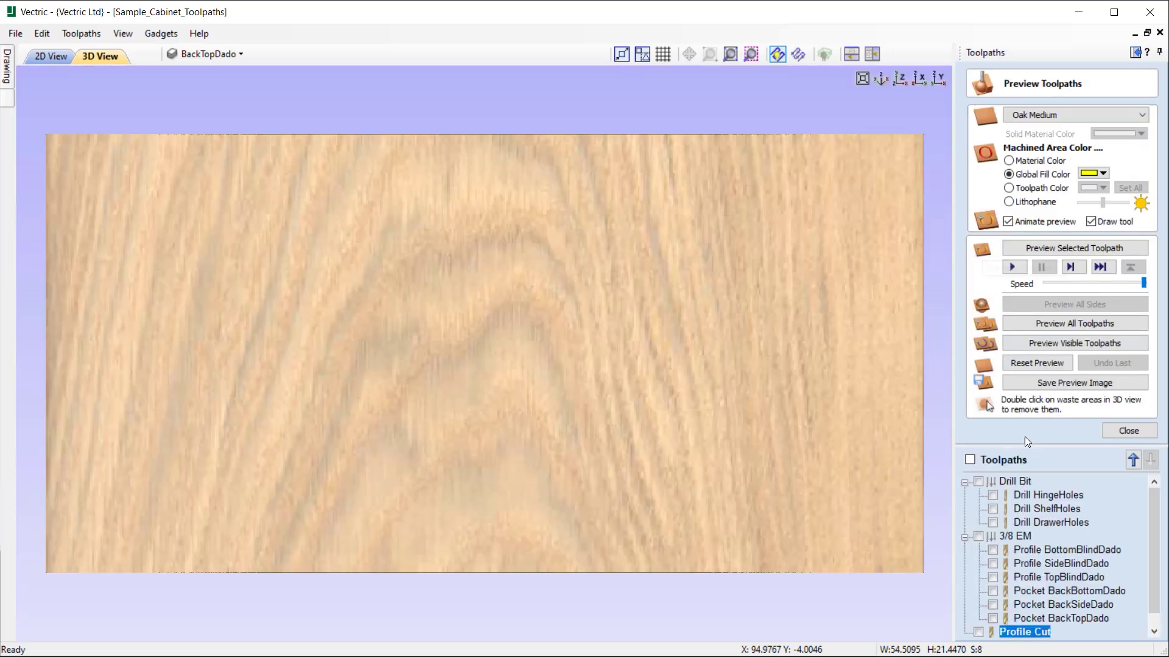
left_click(1021, 482)
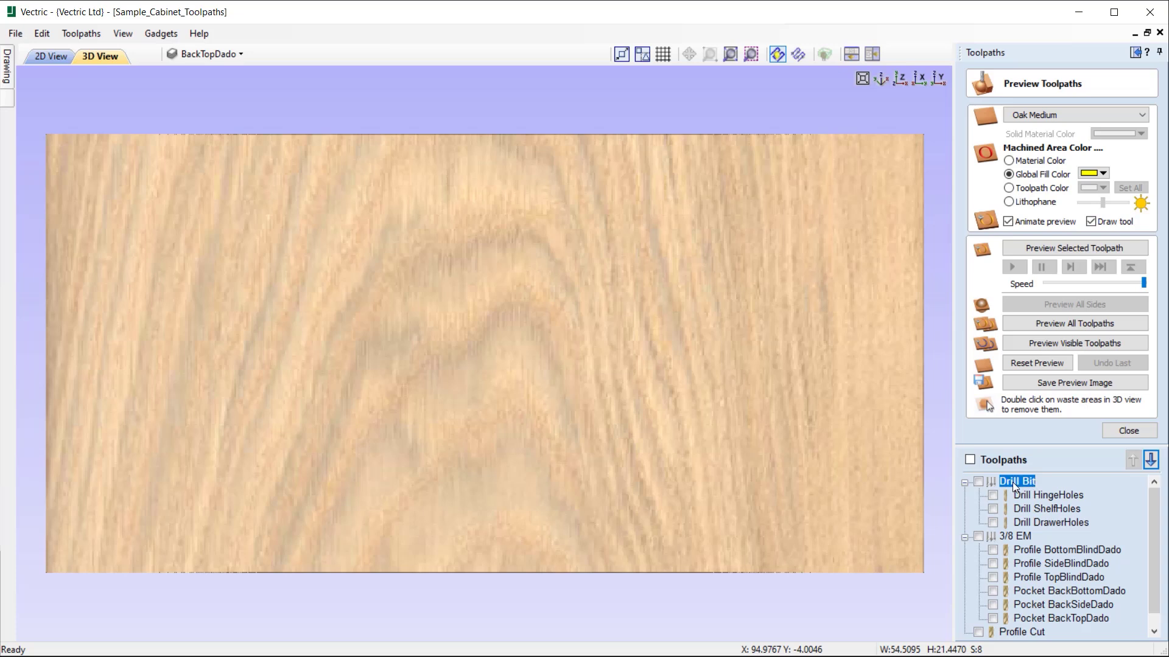
left_click(1076, 248)
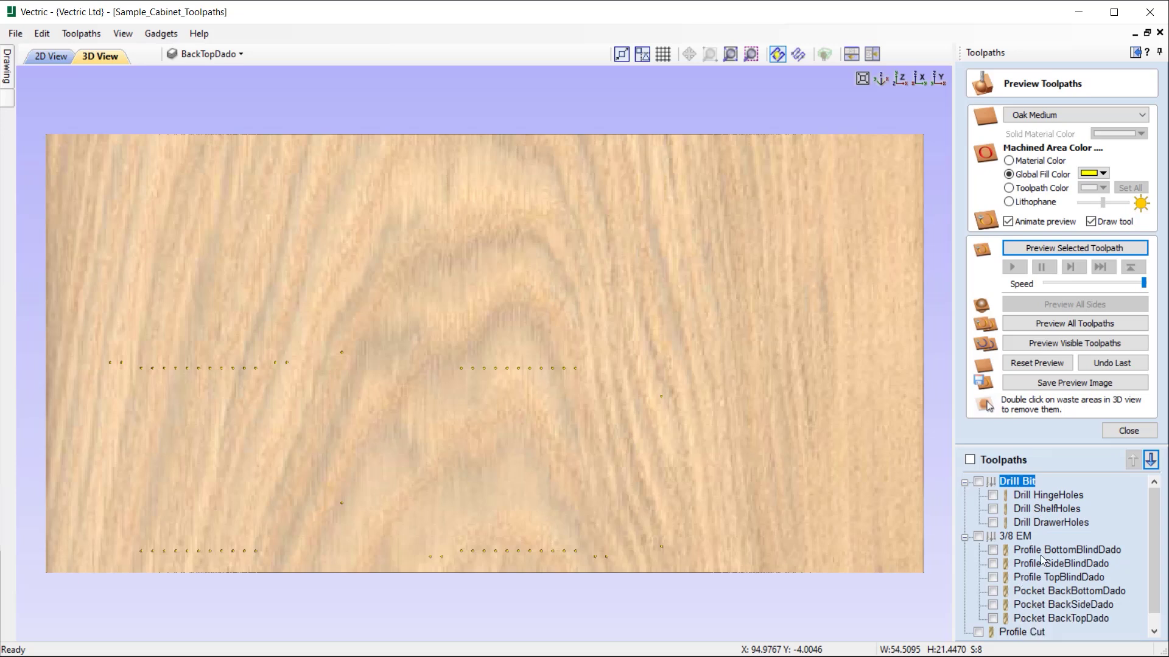
left_click(1023, 538)
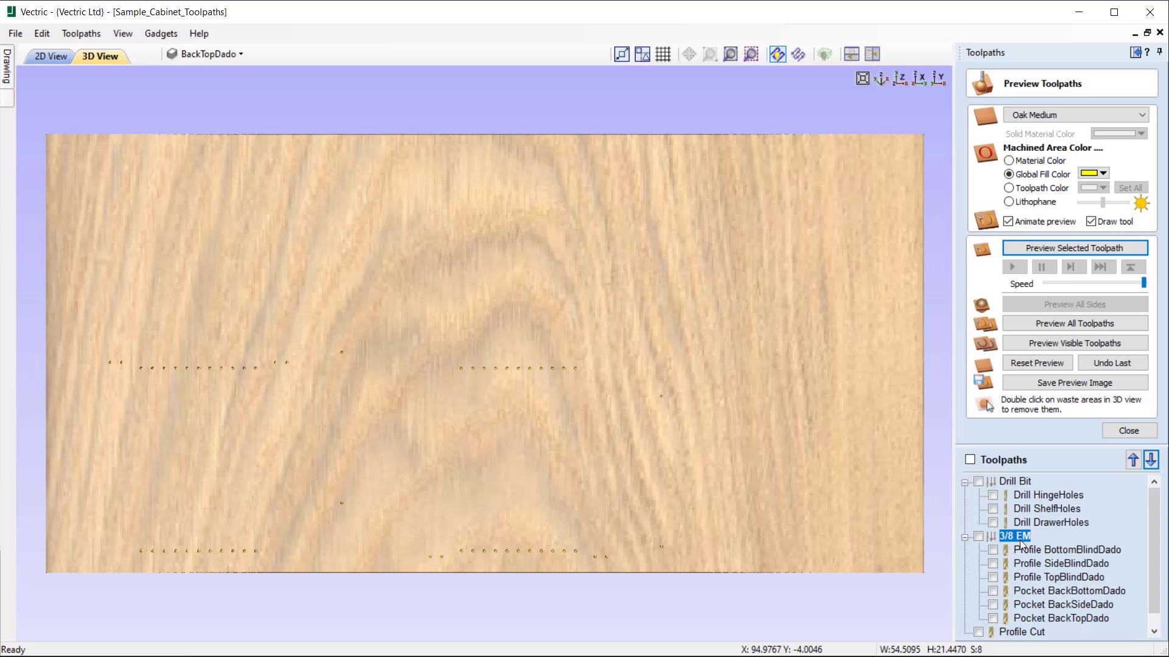
left_click(1073, 251)
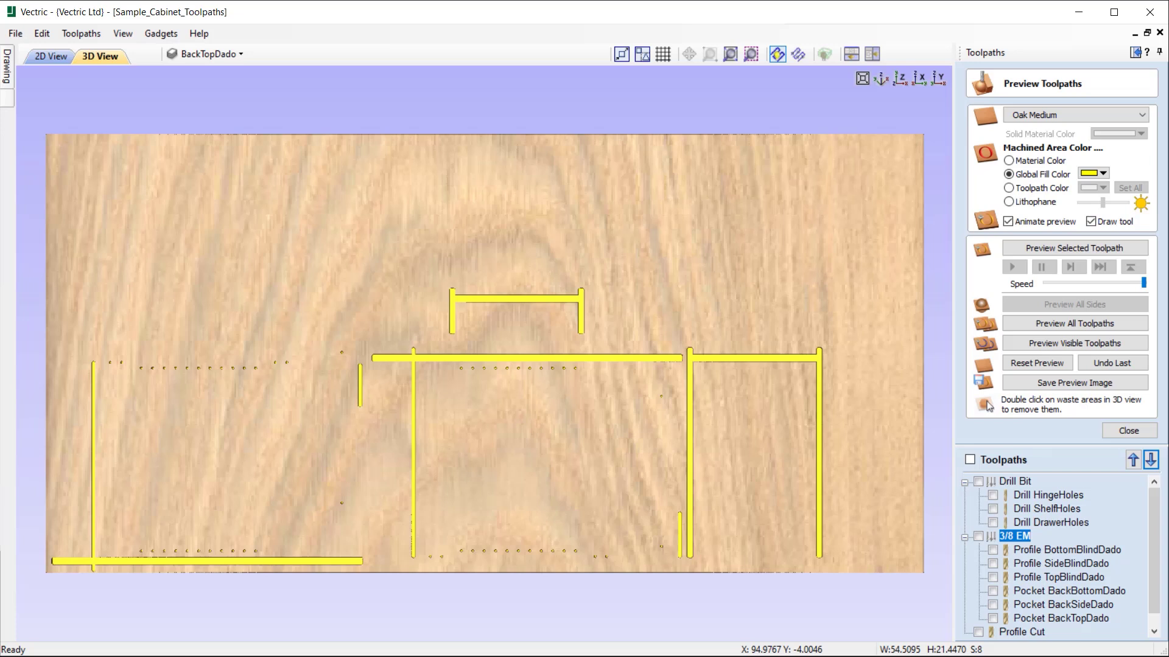
left_click(1022, 633)
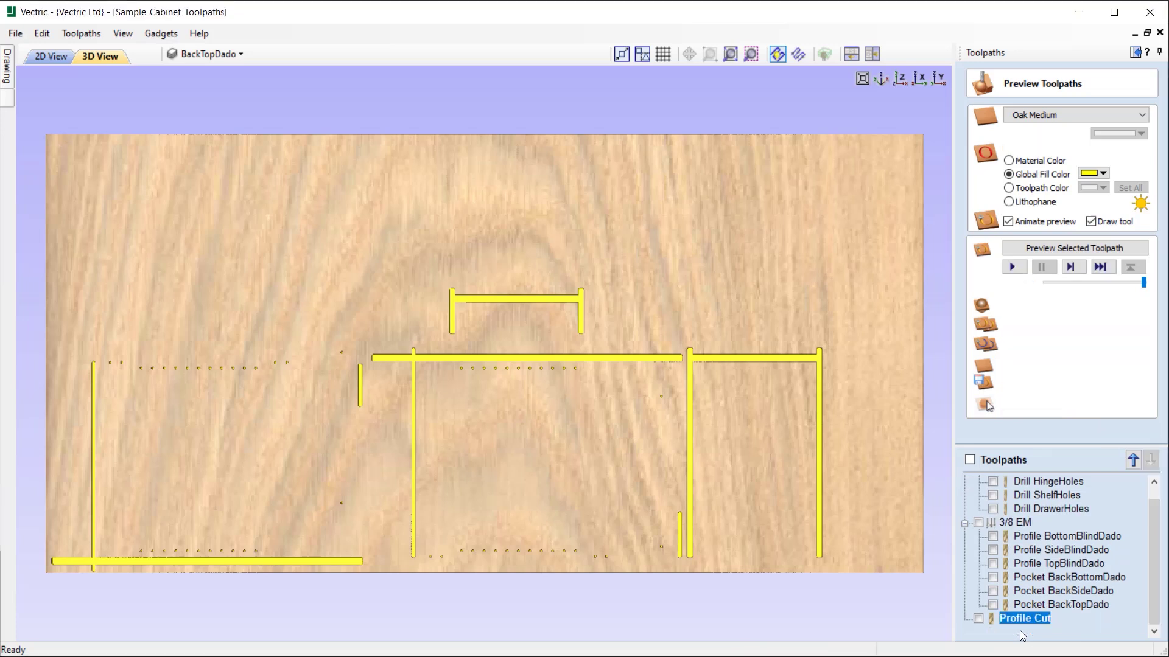
left_click(1063, 248)
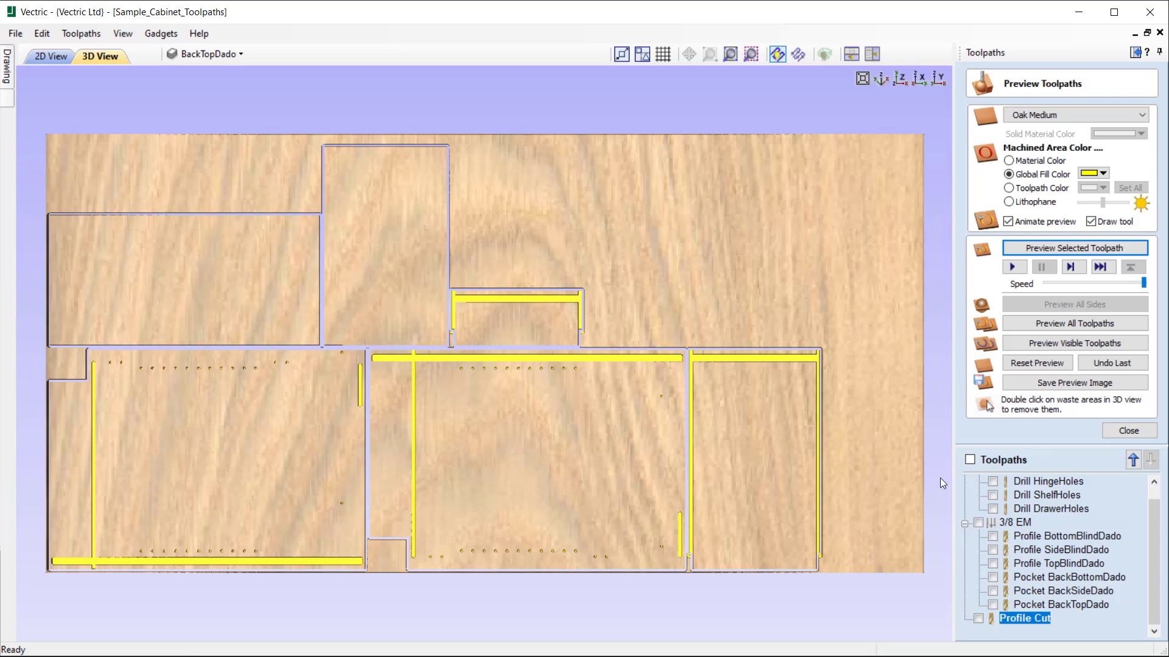
Close the toolpath preview, leaving the simulated cuts on the oak board.
left_click(1121, 436)
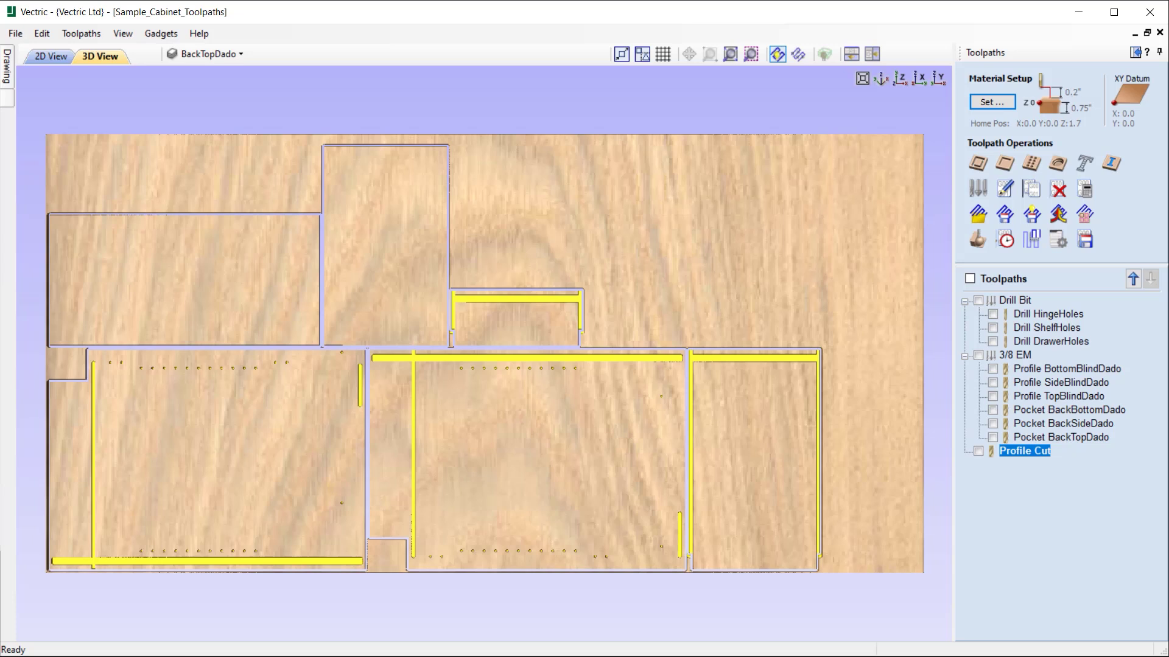
Show the Save Toolpaths form for the selected toolpath with the G-Code Arcs (inch) (*.tap) post processor.
left_click(1084, 241)
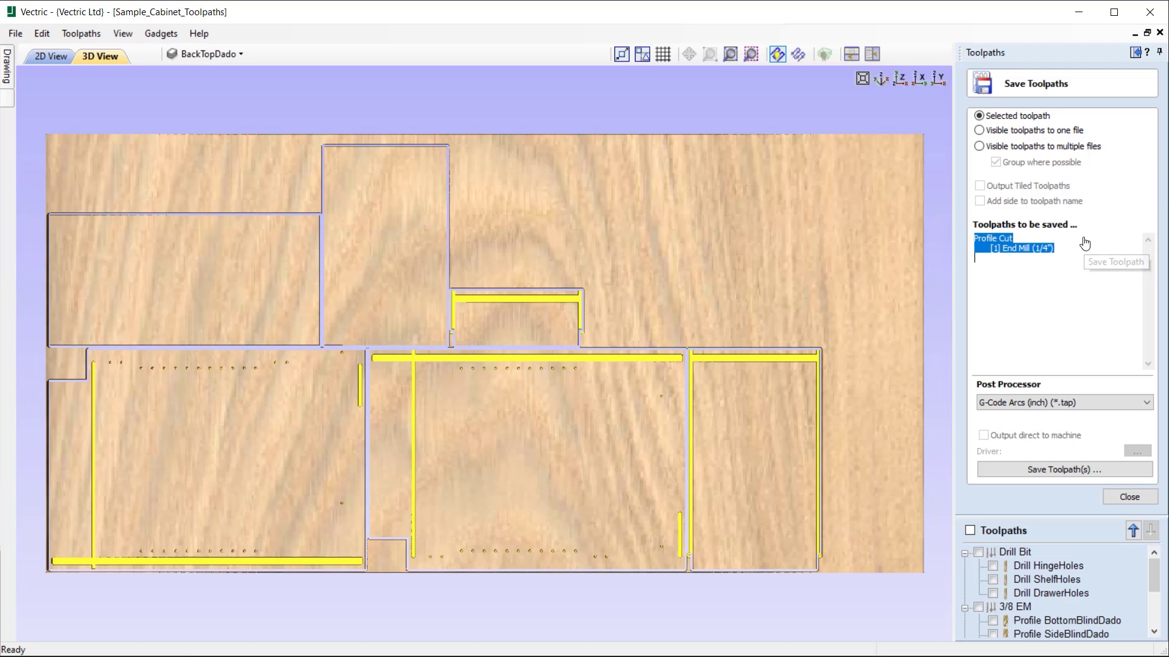
left_click(997, 119)
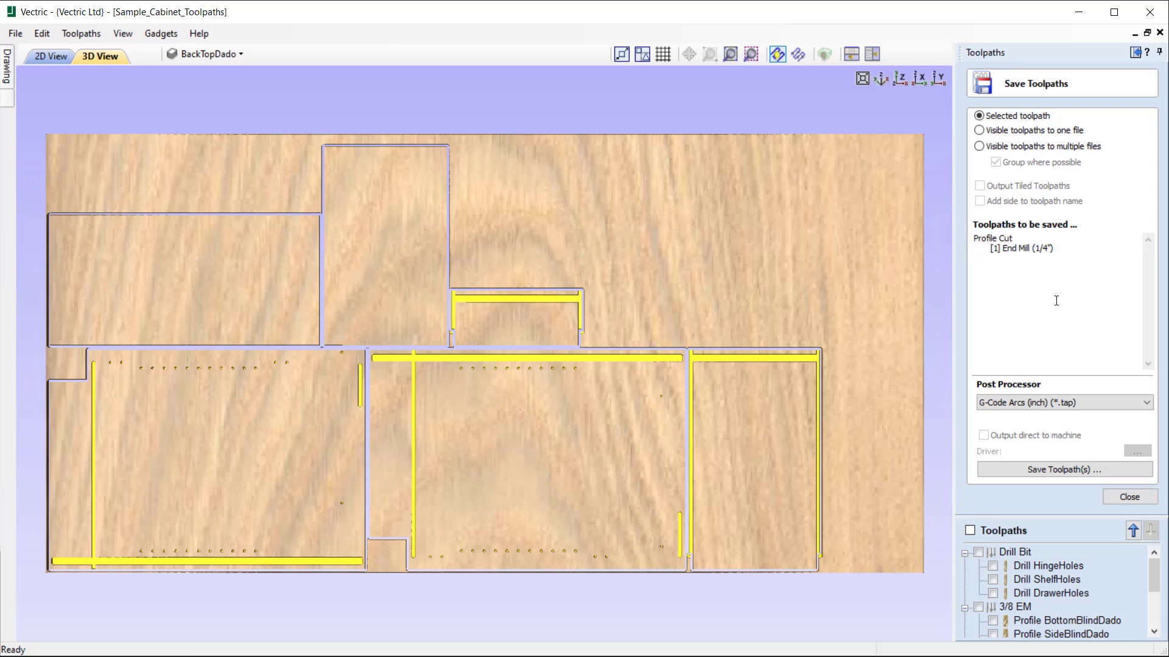
left_click_drag(1158, 576, 1158, 609)
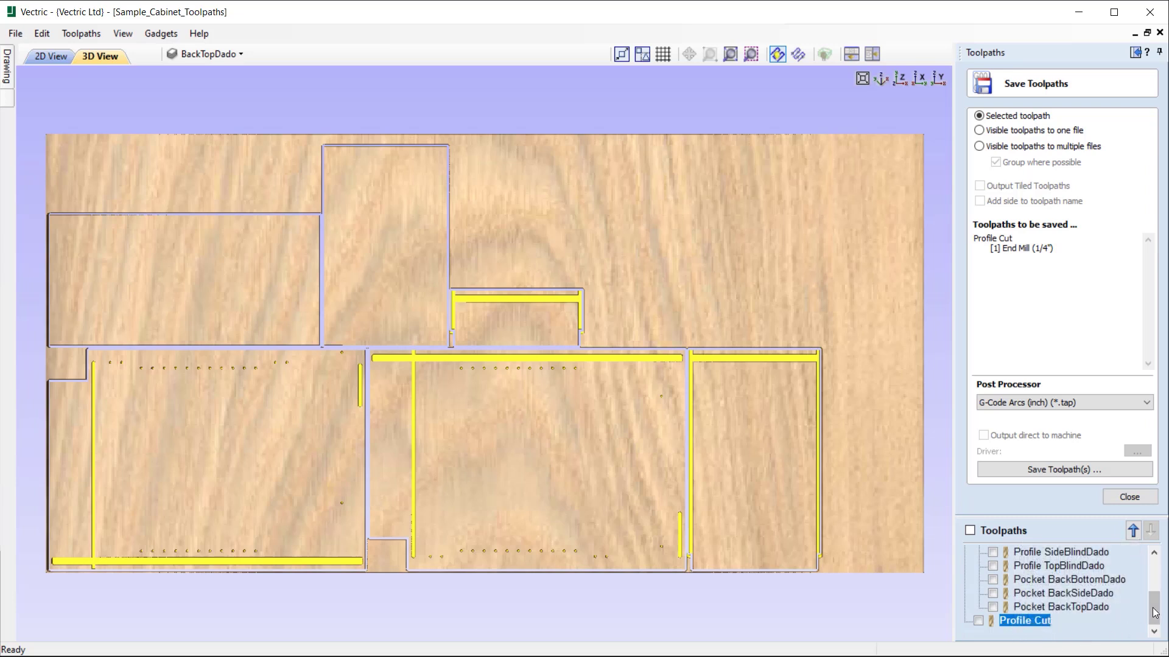
scroll(1155, 613, "up", 2)
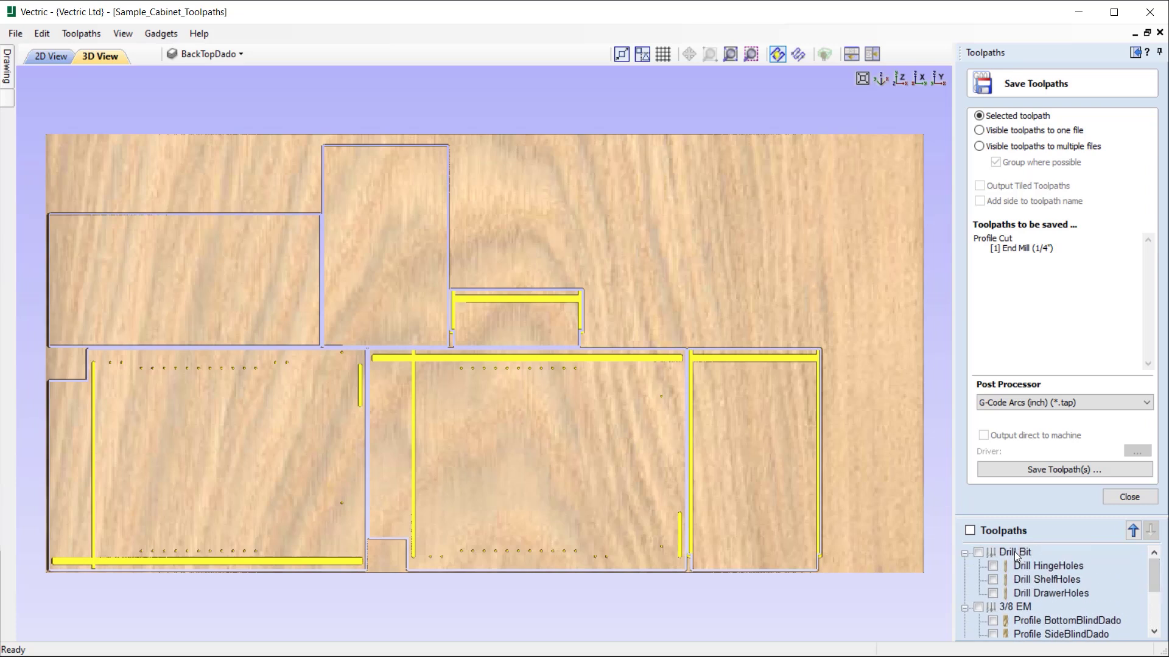
Choose the Drill Bit group, bring up its Drill Bit.tap Save As dialog, then close it.
left_click(1015, 553)
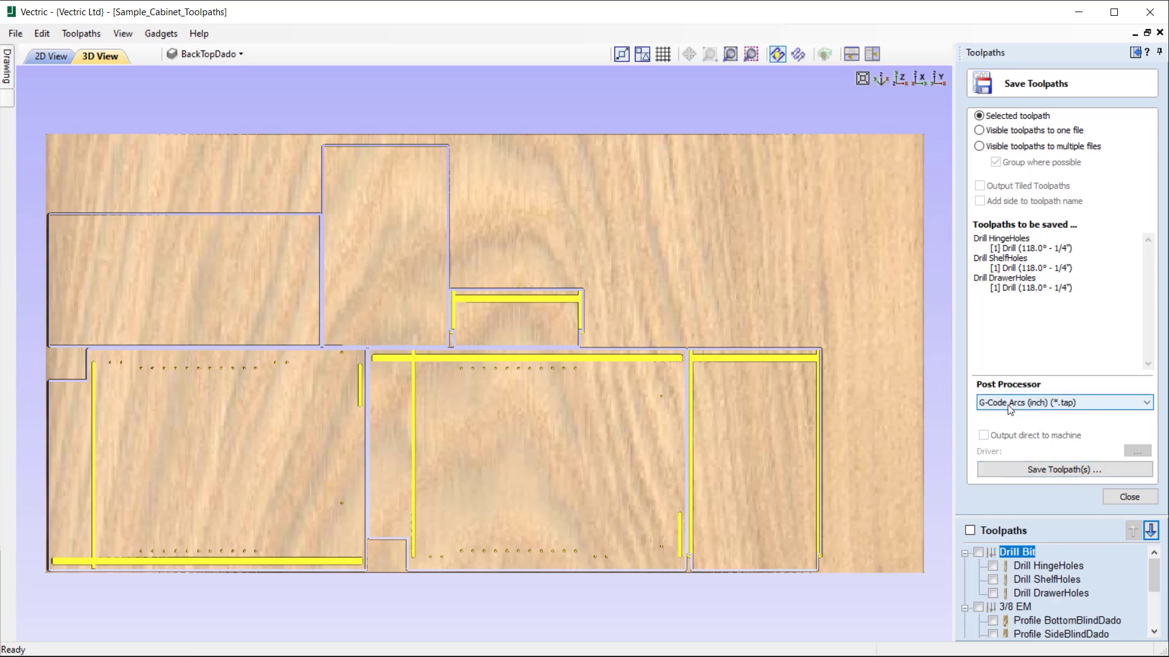
left_click(1068, 471)
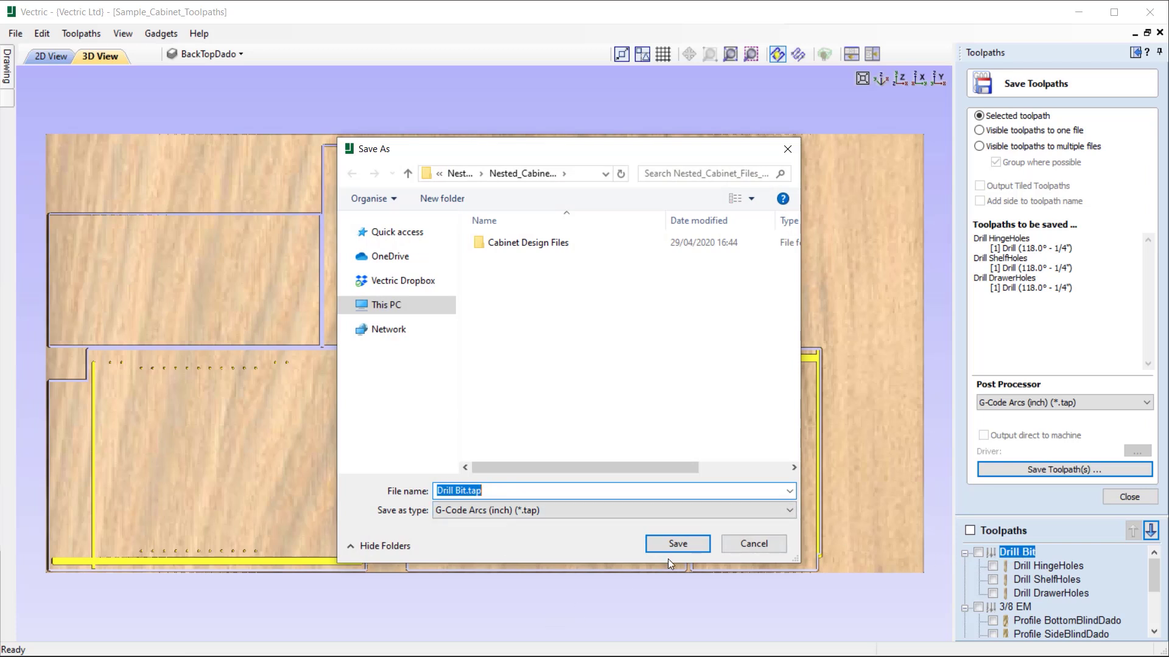
left_click(754, 544)
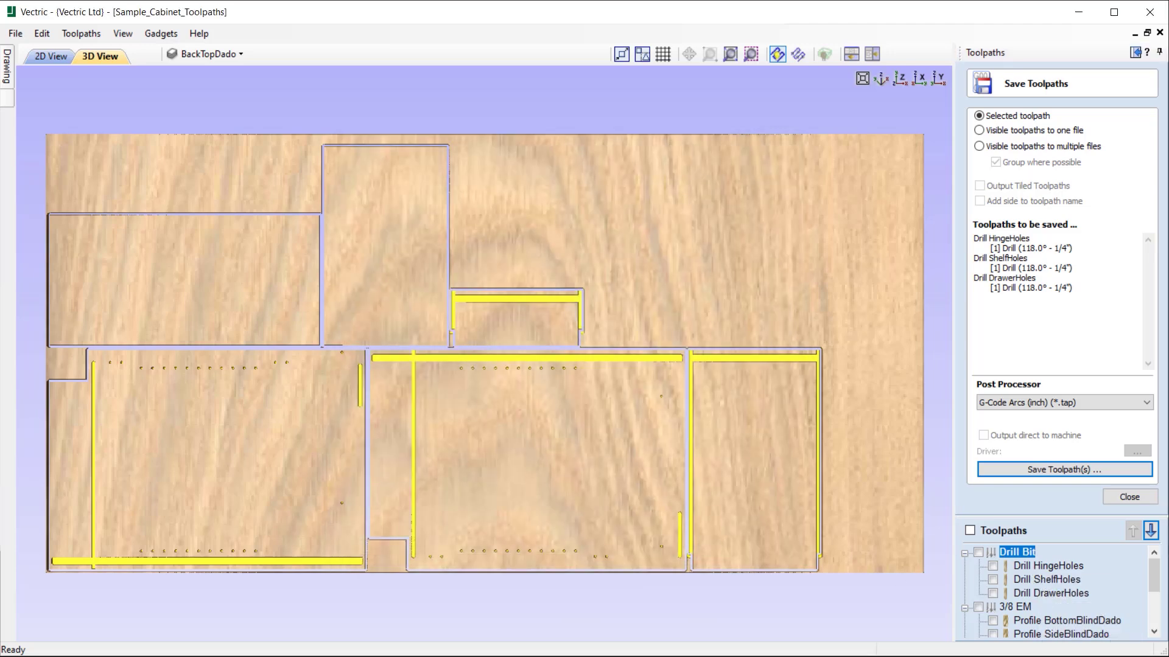
Choose the 3/8 EM group, check the proposed 3_8 EM.tap name, then cancel.
left_click(1018, 608)
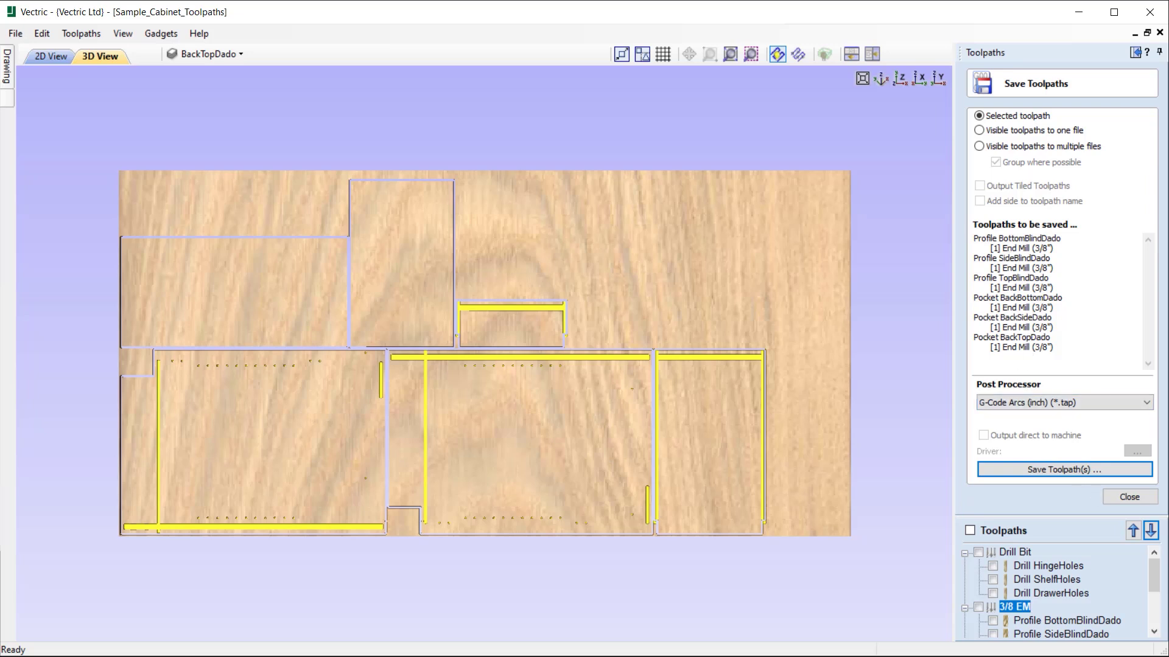
scroll(1153, 579, "down", 2)
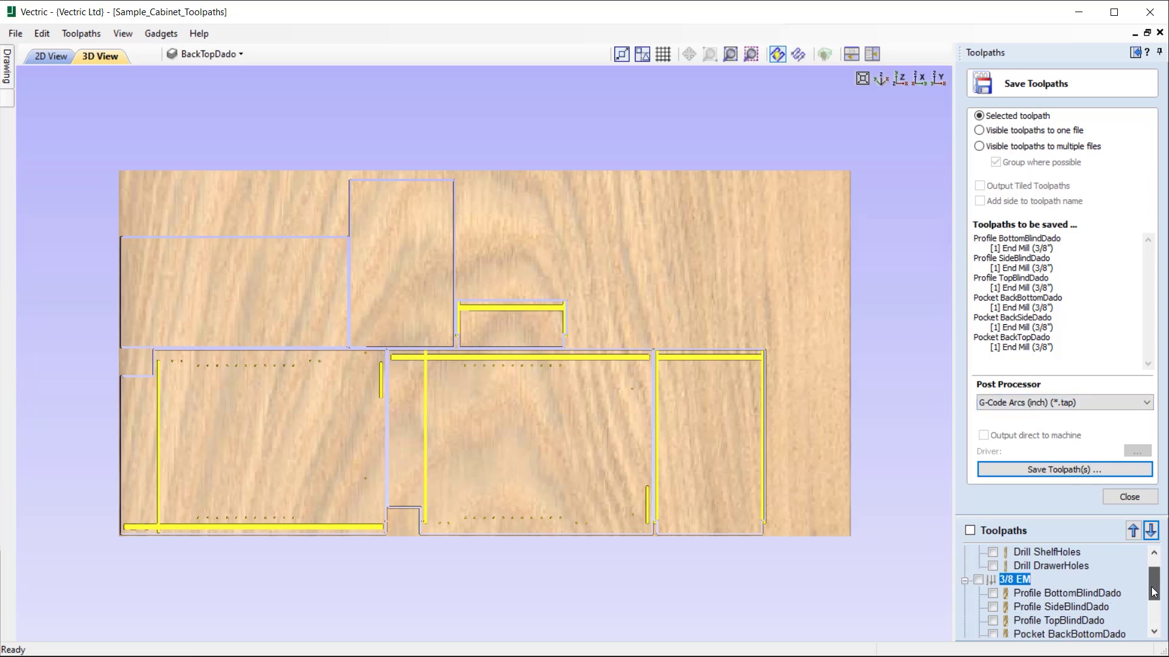
left_click(1056, 474)
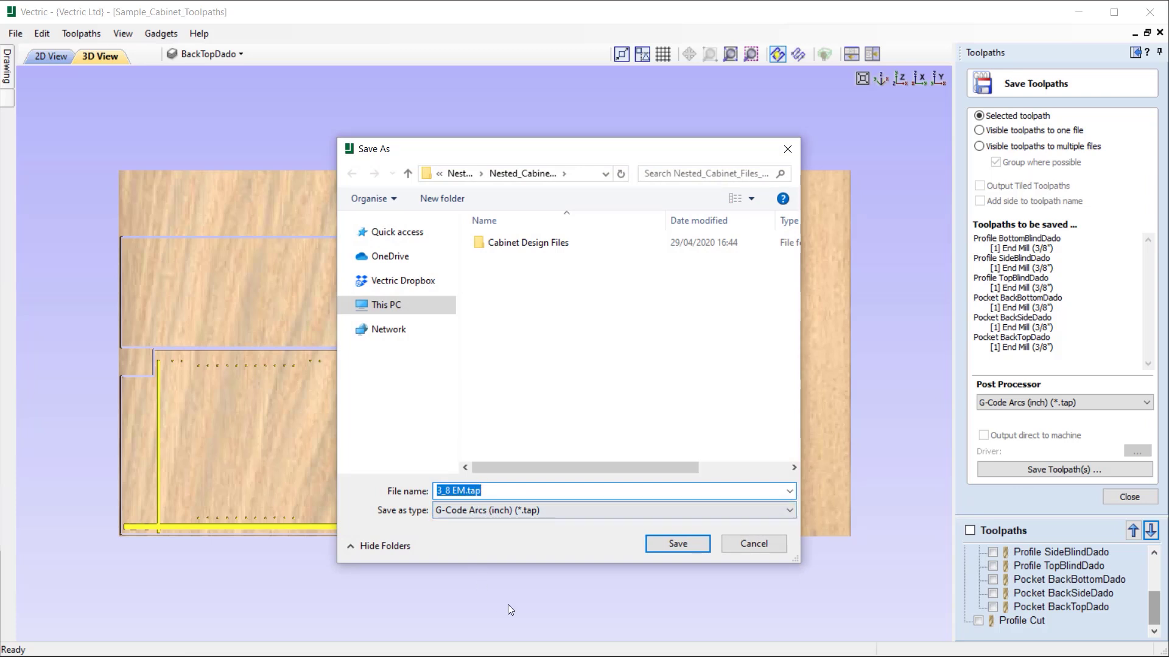
left_click(755, 543)
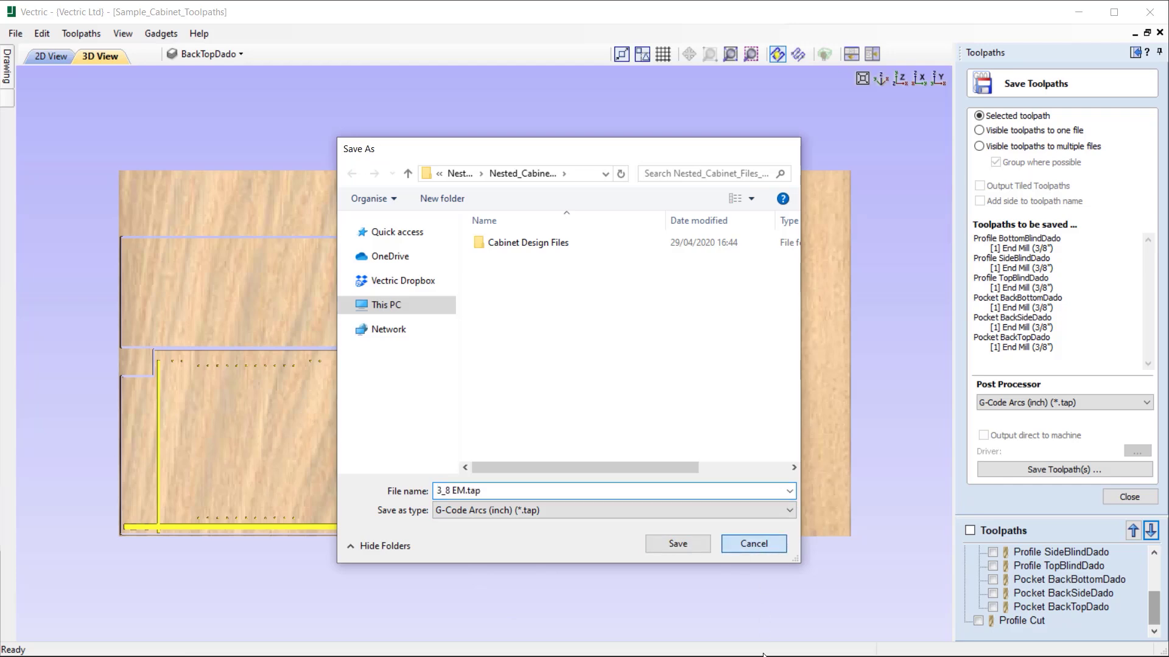